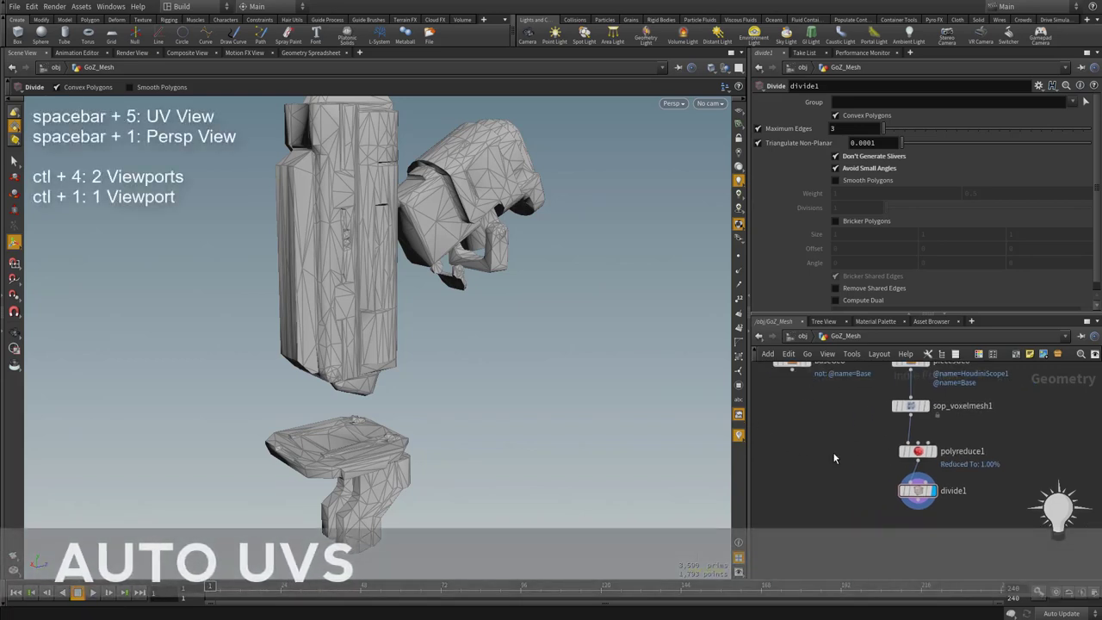
# Add a GameDev Auto UV node, wire it below divide1, align it in the network and display its output
pyautogui.press('Tab')
pyautogui.write('auto')
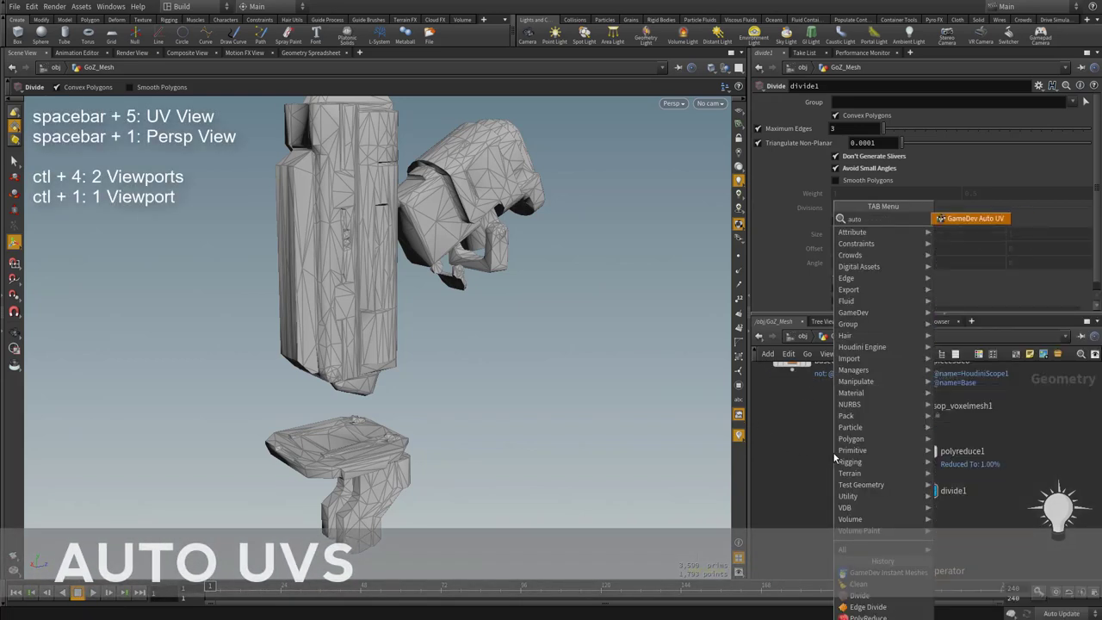
pyautogui.press('Return')
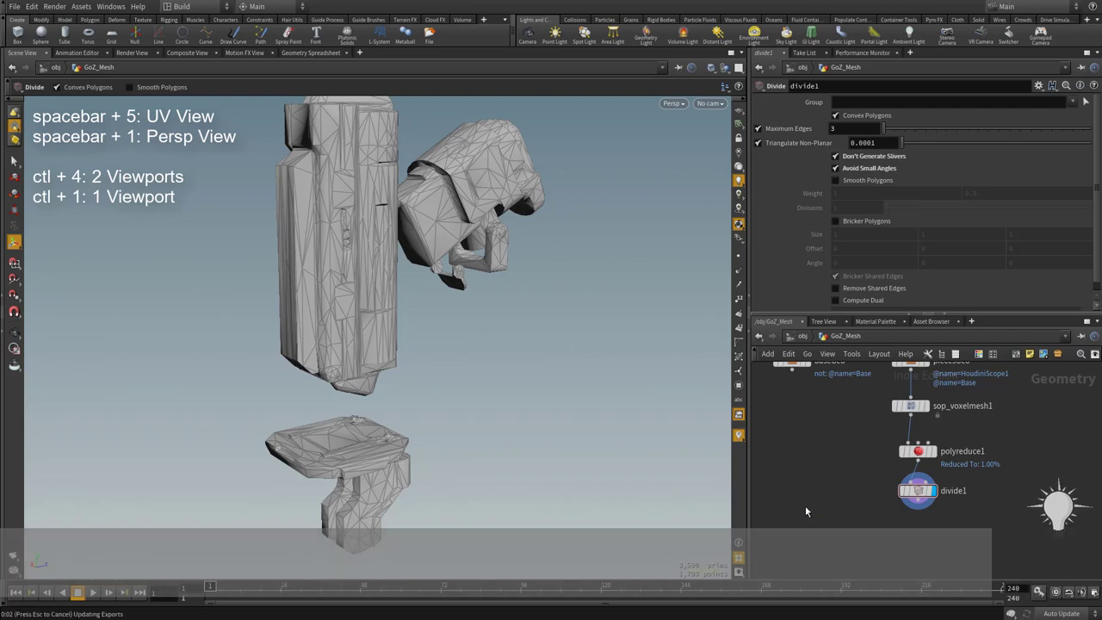
pyautogui.click(805, 505)
pyautogui.moveTo(805, 505); pyautogui.dragTo(932, 547)
pyautogui.moveTo(917, 508); pyautogui.dragTo(925, 539)
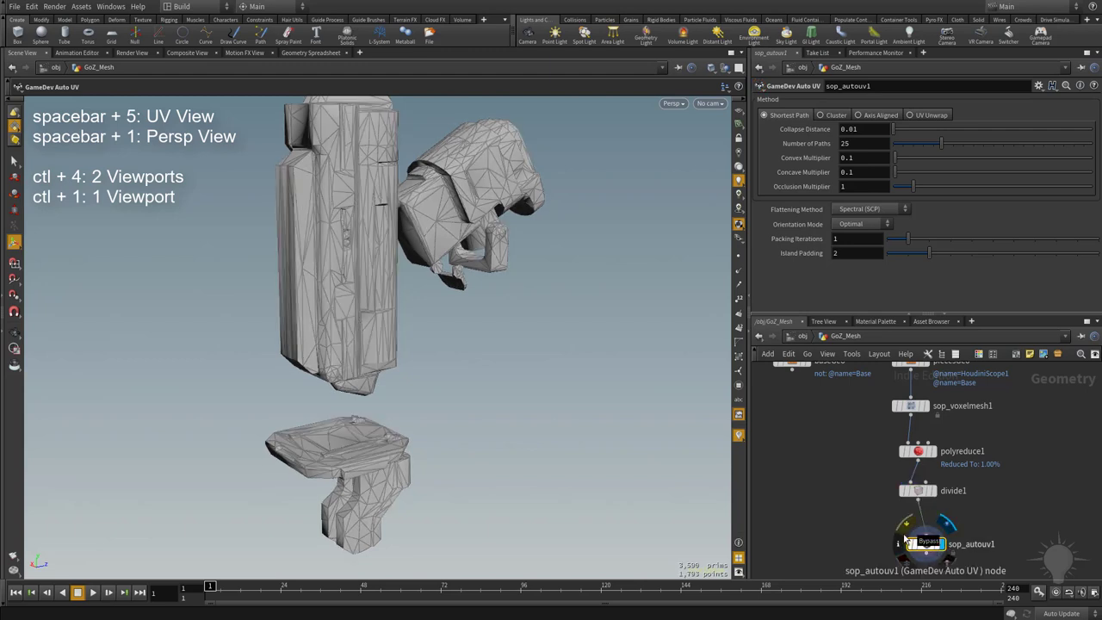
pyautogui.moveTo(865, 421); pyautogui.dragTo(852, 337, button='middle')
pyautogui.moveTo(914, 461); pyautogui.dragTo(905, 459)
pyautogui.moveTo(844, 464); pyautogui.dragTo(866, 477, button='middle')
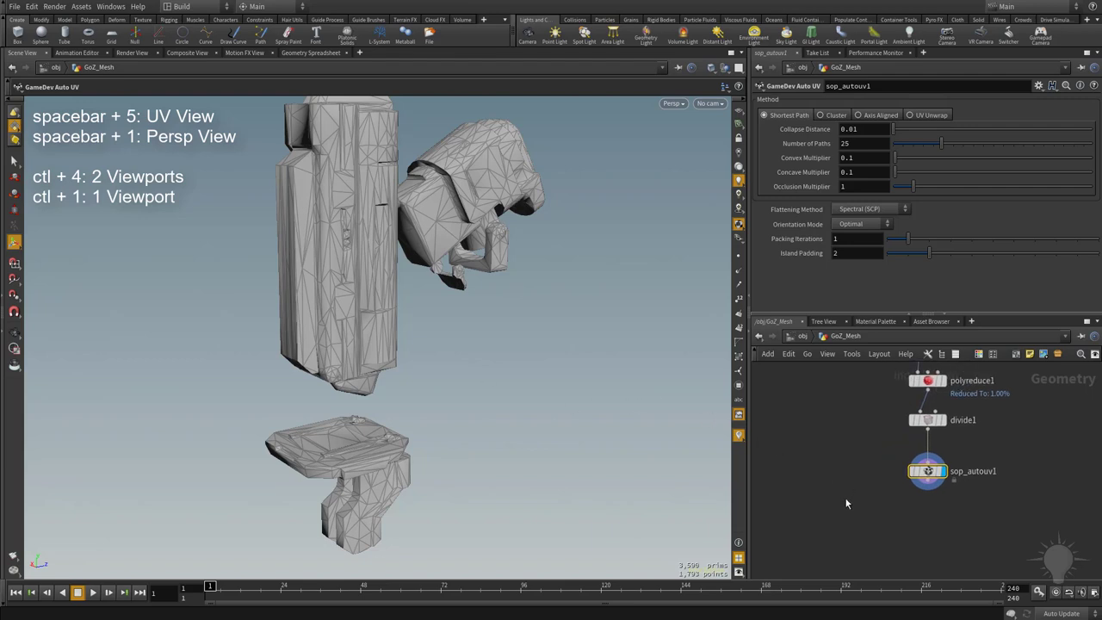
# Add a GameDev UV Visualize node, feed it from the Auto UV node and display its output
pyautogui.press('Tab')
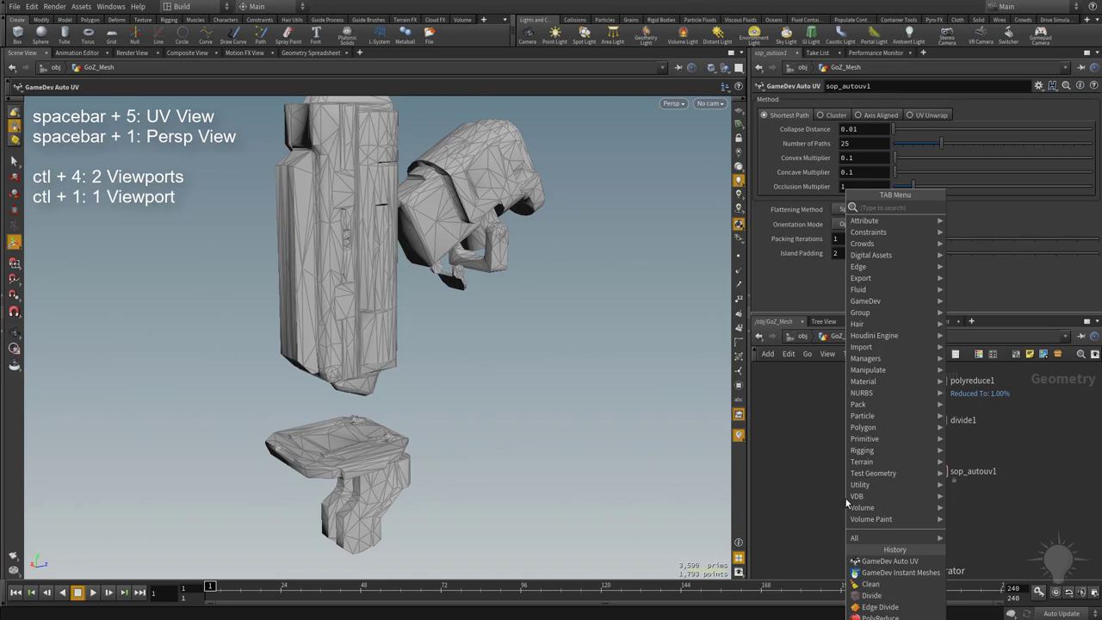
pyautogui.write('visualize u')
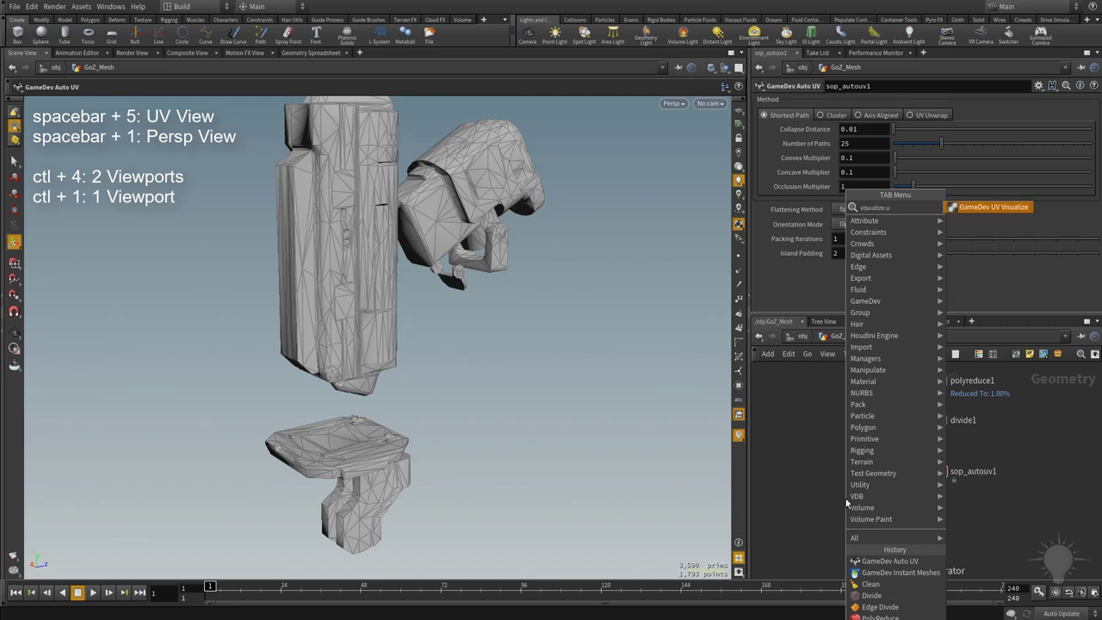
pyautogui.press('Return')
pyautogui.click(832, 507)
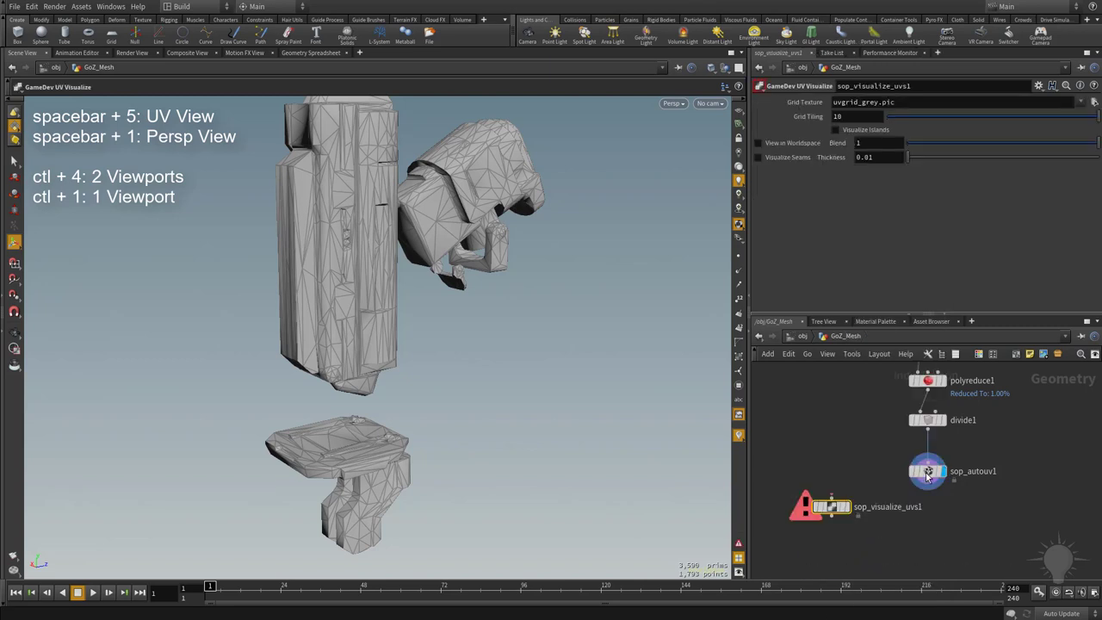
pyautogui.click(925, 484)
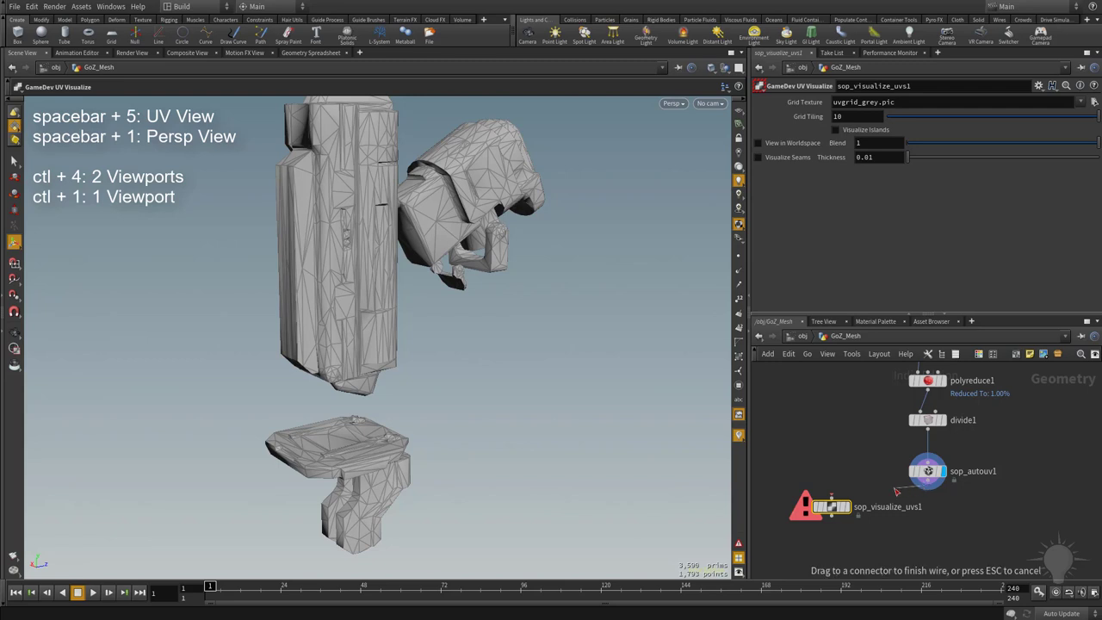
pyautogui.click(848, 504)
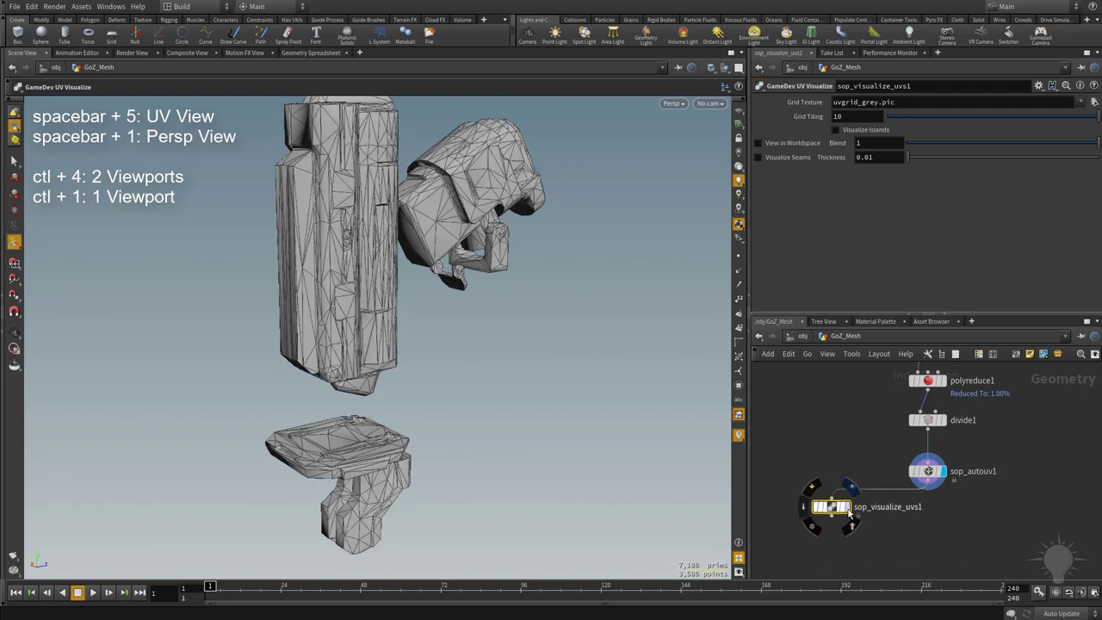
pyautogui.click(849, 508)
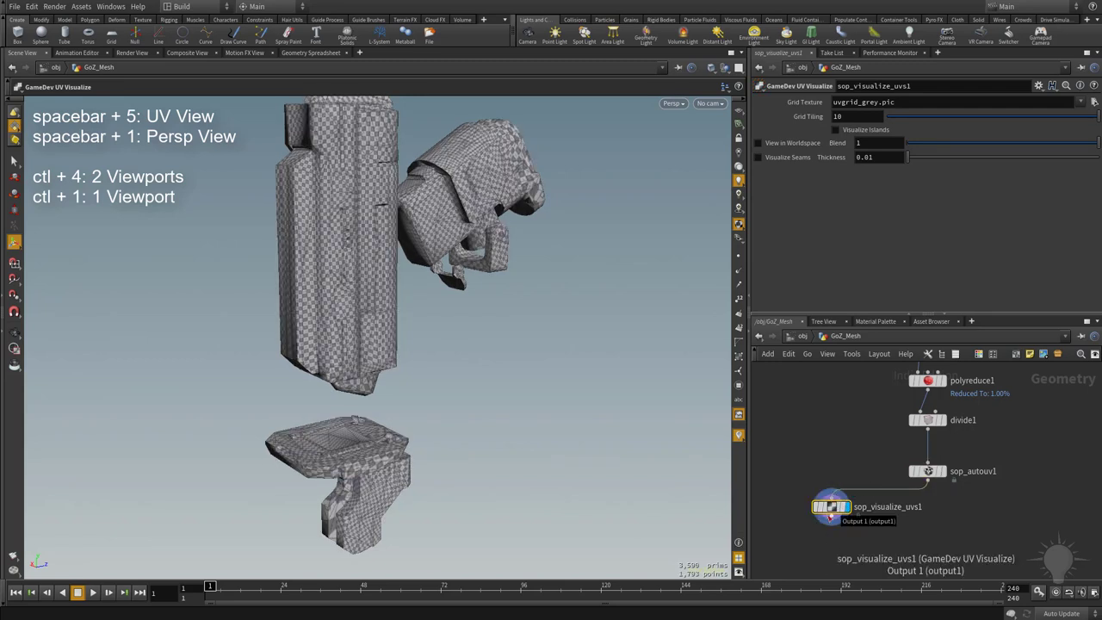
# Turn on island and seam visualization in the UV Visualize node and set the seam thickness to 0.69
pyautogui.keyDown('alt'); pyautogui.moveTo(411, 329); pyautogui.dragTo(386, 353, button='middle'); pyautogui.keyUp('alt')
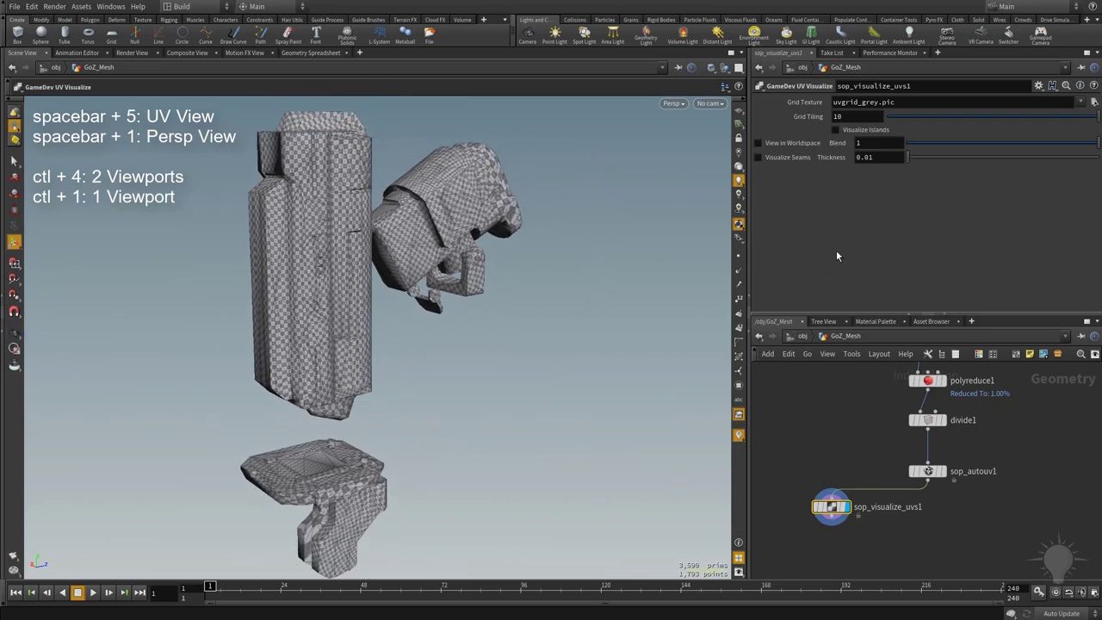
pyautogui.click(852, 129)
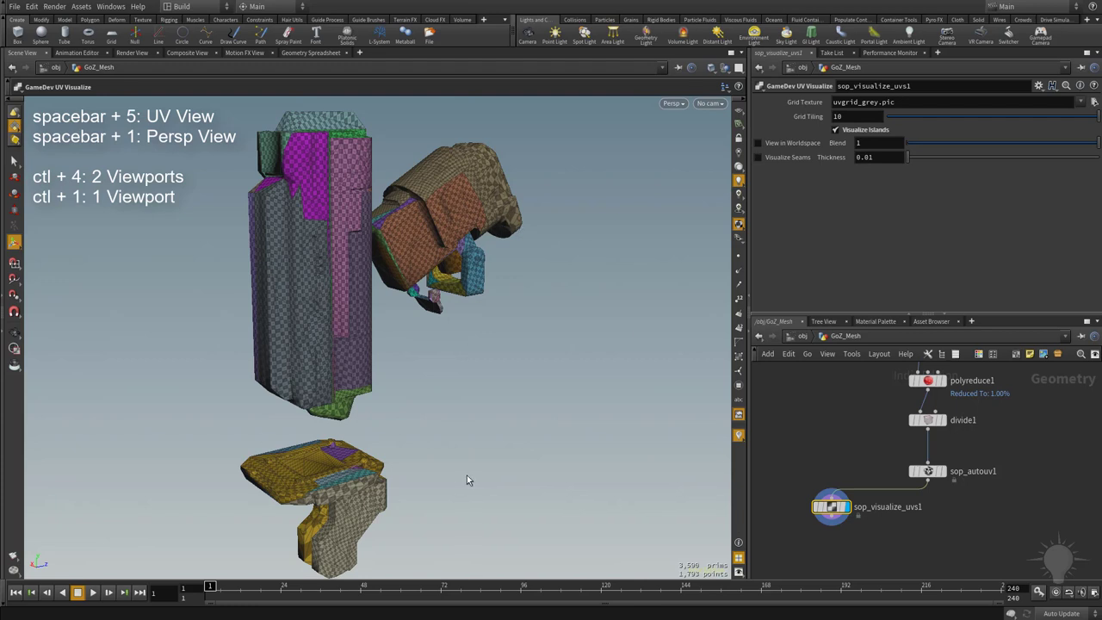
pyautogui.click(759, 157)
pyautogui.moveTo(871, 159); pyautogui.dragTo(867, 158)
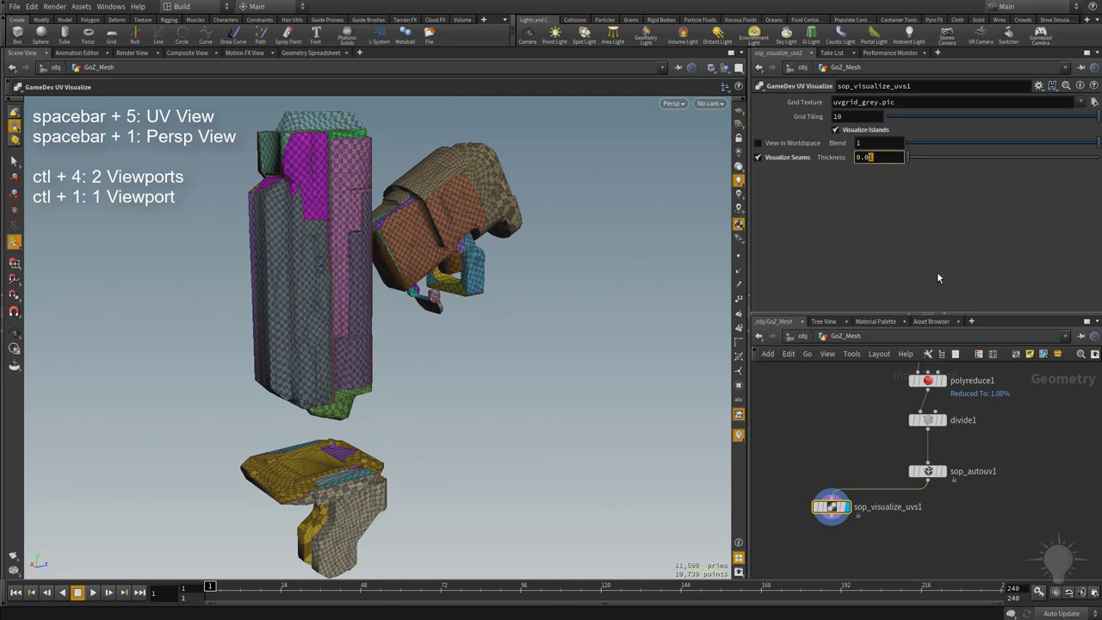
pyautogui.write('5')
pyautogui.press('Return')
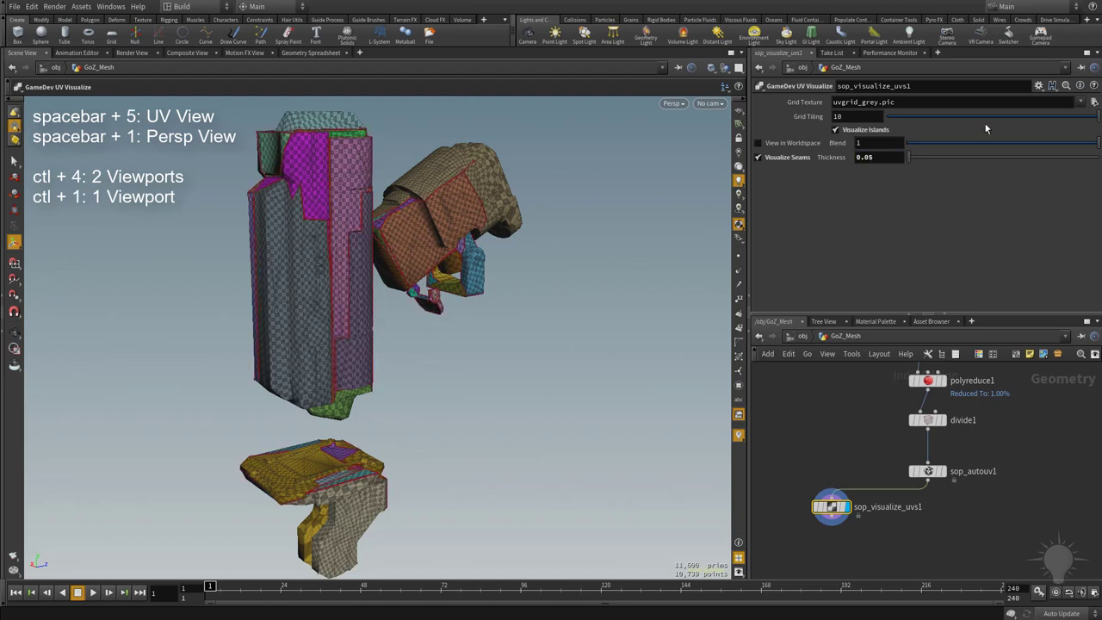
pyautogui.moveTo(910, 156); pyautogui.dragTo(920, 162)
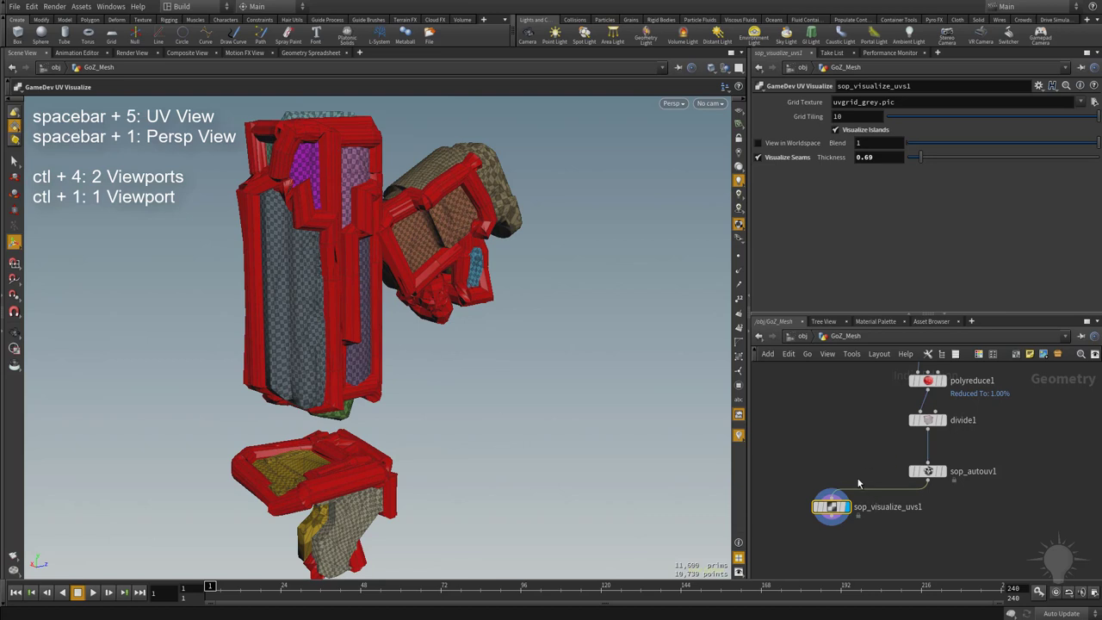
# Add a PolyWire node fed by divide1, display it and inspect the wireframe mesh up close
pyautogui.moveTo(834, 398); pyautogui.dragTo(838, 414, button='middle')
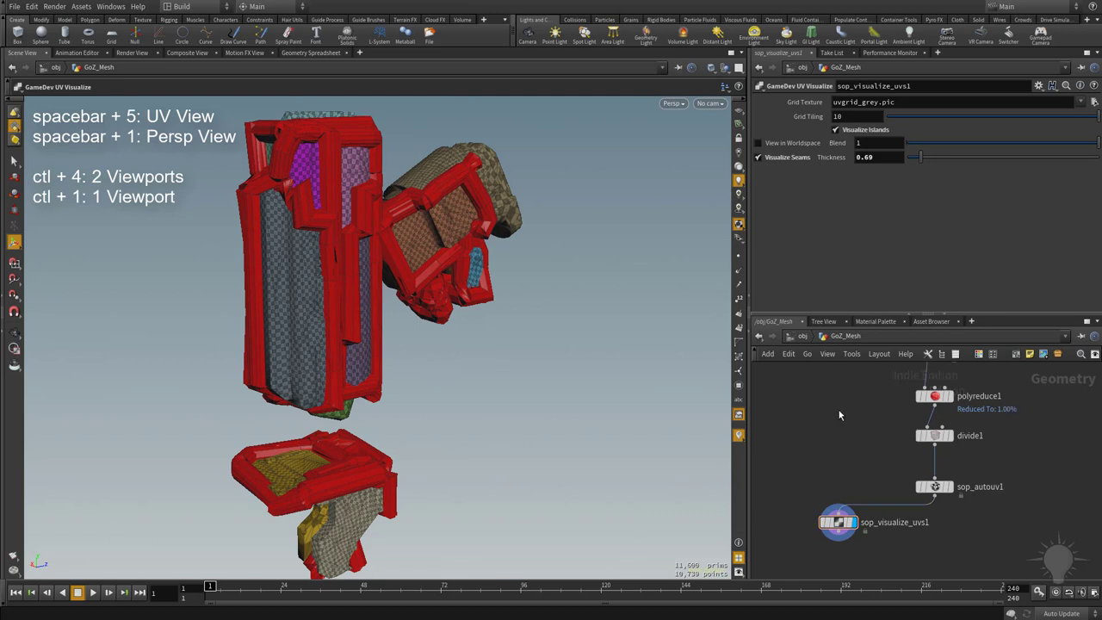
pyautogui.press('Tab')
pyautogui.write('polyfi')
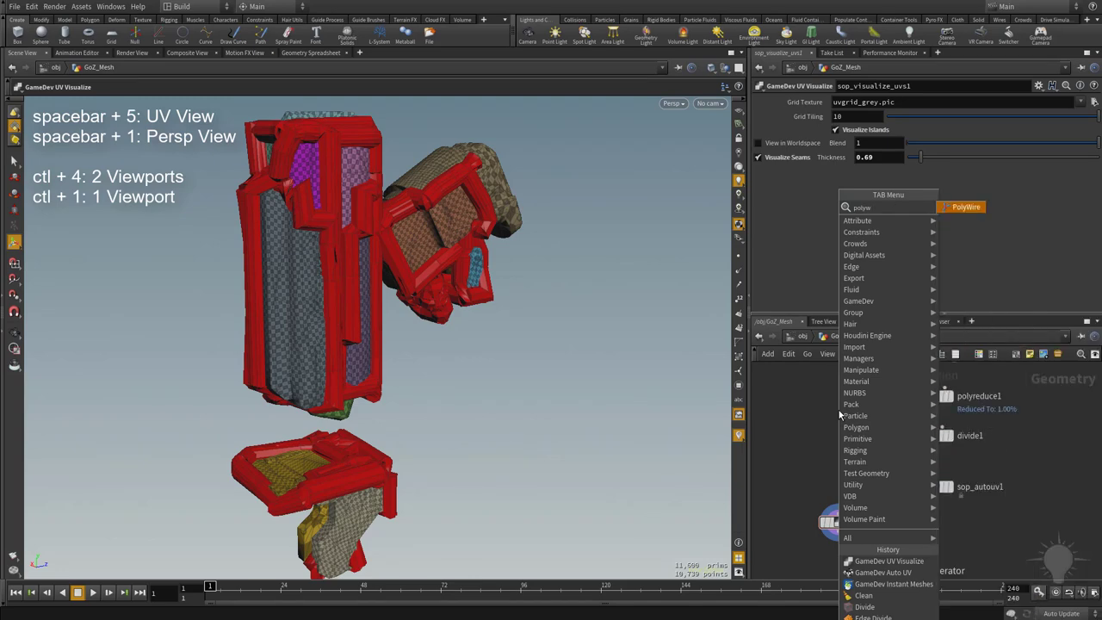
pyautogui.press('Return')
pyautogui.click(840, 429)
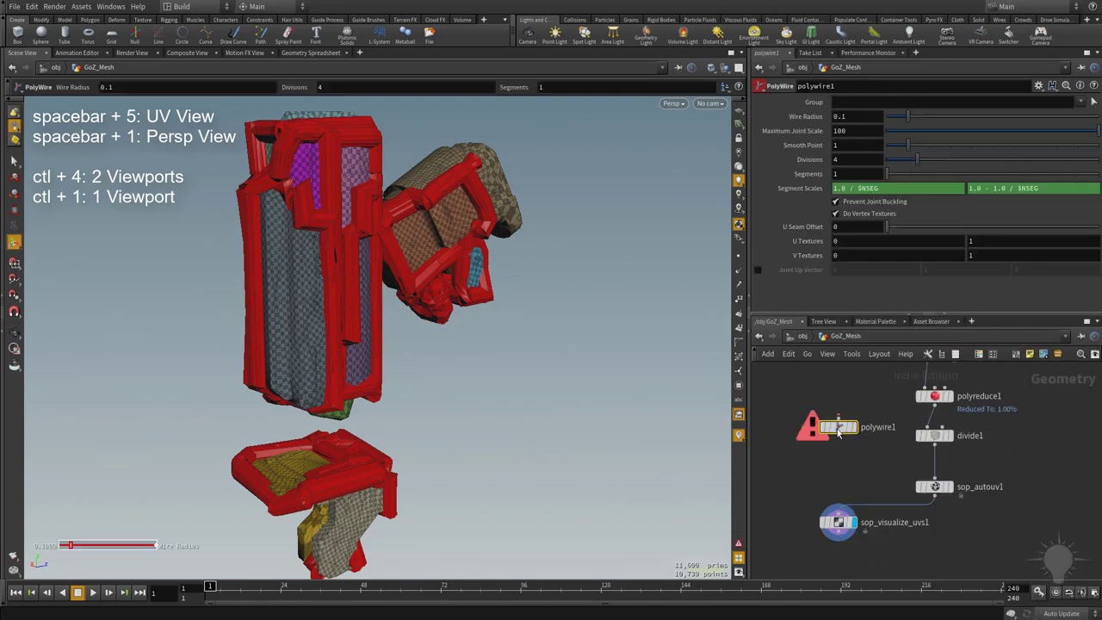
pyautogui.moveTo(822, 429); pyautogui.dragTo(1046, 463)
pyautogui.click(1066, 464)
pyautogui.keyDown('alt'); pyautogui.moveTo(449, 339); pyautogui.dragTo(418, 317); pyautogui.keyUp('alt')
pyautogui.keyDown('alt'); pyautogui.moveTo(418, 317); pyautogui.dragTo(411, 257, button='right'); pyautogui.keyUp('alt')
pyautogui.keyDown('alt'); pyautogui.moveTo(410, 256); pyautogui.dragTo(499, 405, button='middle'); pyautogui.keyUp('alt')
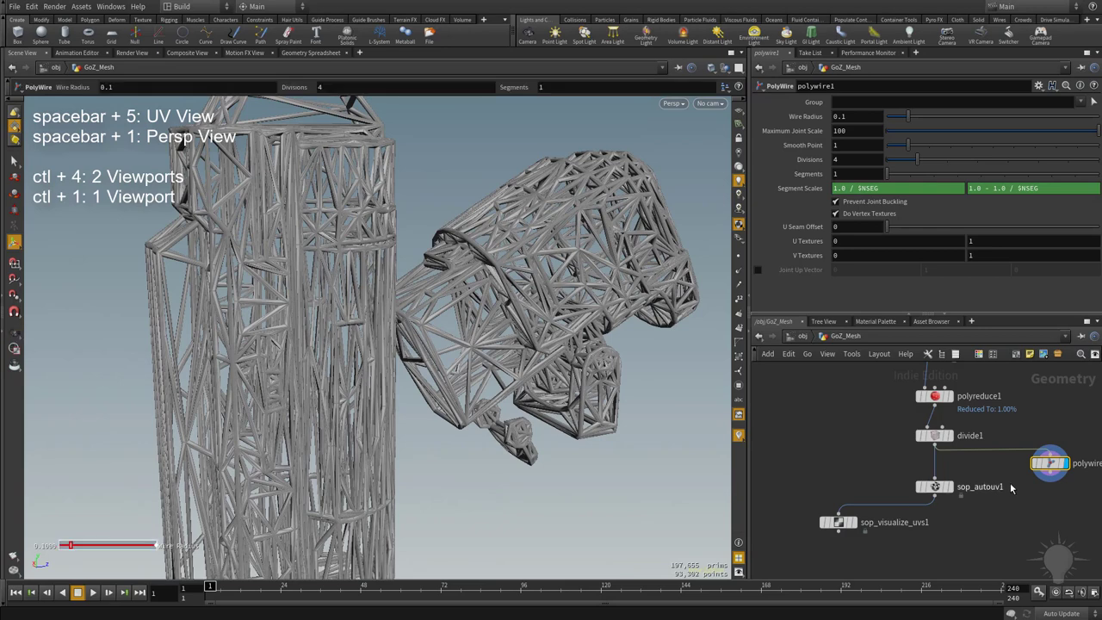
# Compare the divide1 mesh with the PolyWire wires over it, and display the PolyWire output again
pyautogui.click(950, 436)
pyautogui.click(936, 437)
pyautogui.click(1052, 465)
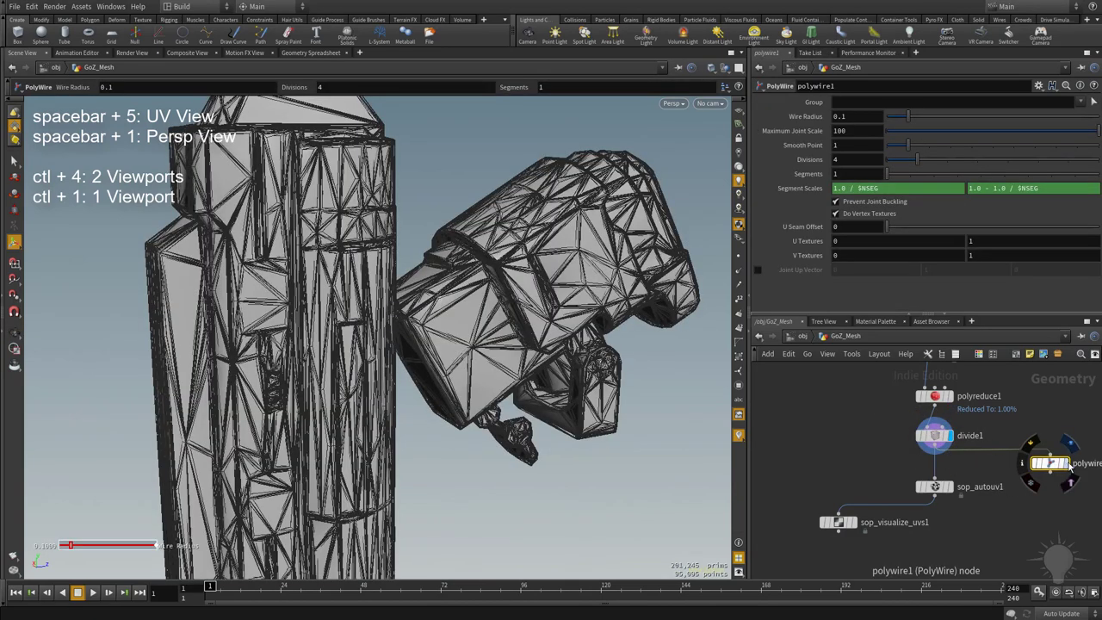
pyautogui.moveTo(397, 309); pyautogui.dragTo(448, 284)
pyautogui.press('Return')
pyautogui.moveTo(1050, 467); pyautogui.dragTo(1040, 473)
# Set the PolyWire node's wire radius to 0.035 and inspect the thinner wires on the whole model
pyautogui.moveTo(908, 116); pyautogui.dragTo(893, 120)
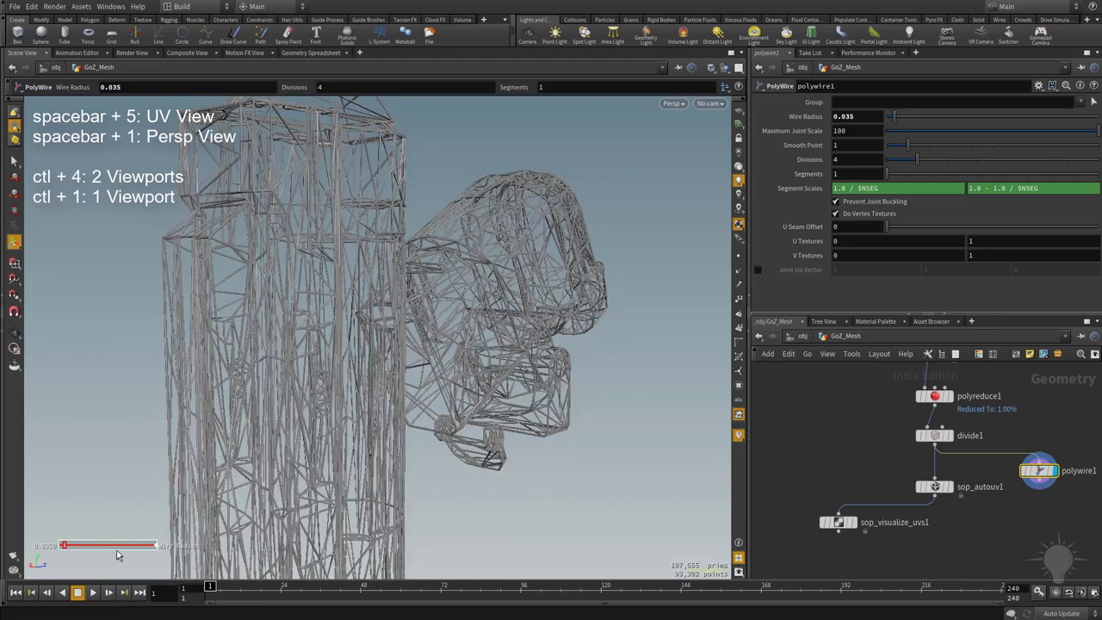
pyautogui.keyDown('alt'); pyautogui.moveTo(622, 318); pyautogui.dragTo(561, 367, button='right'); pyautogui.keyUp('alt')
pyautogui.keyDown('alt'); pyautogui.moveTo(560, 367); pyautogui.dragTo(379, 284); pyautogui.keyUp('alt')
pyautogui.moveTo(379, 284); pyautogui.dragTo(517, 320, button='right')
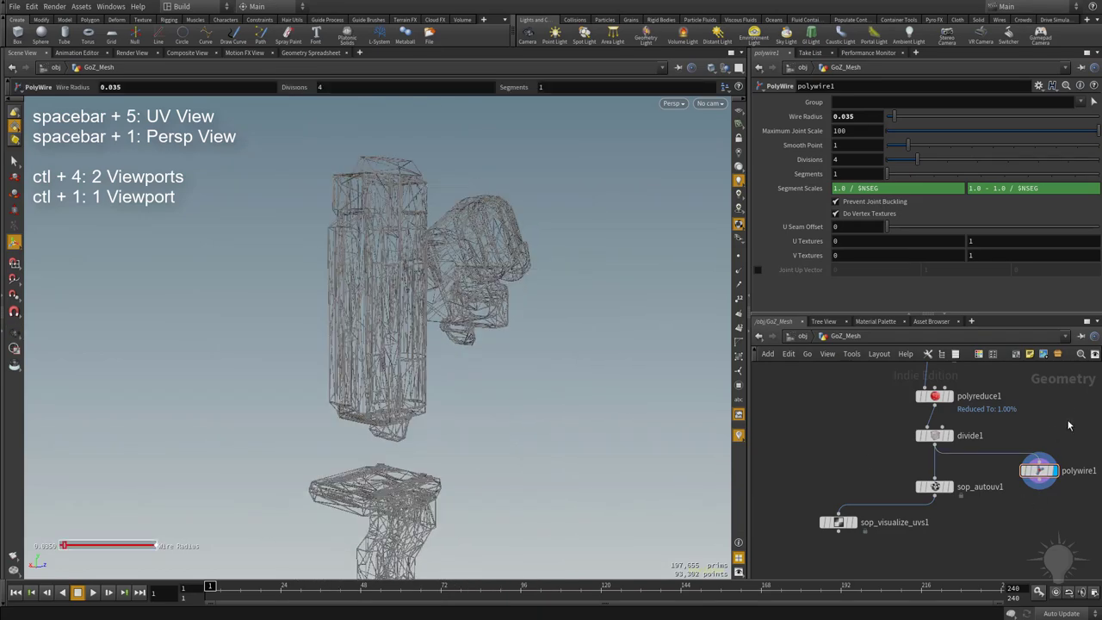
# Delete the PolyWire node and display the UV Visualize node again
pyautogui.press('Delete')
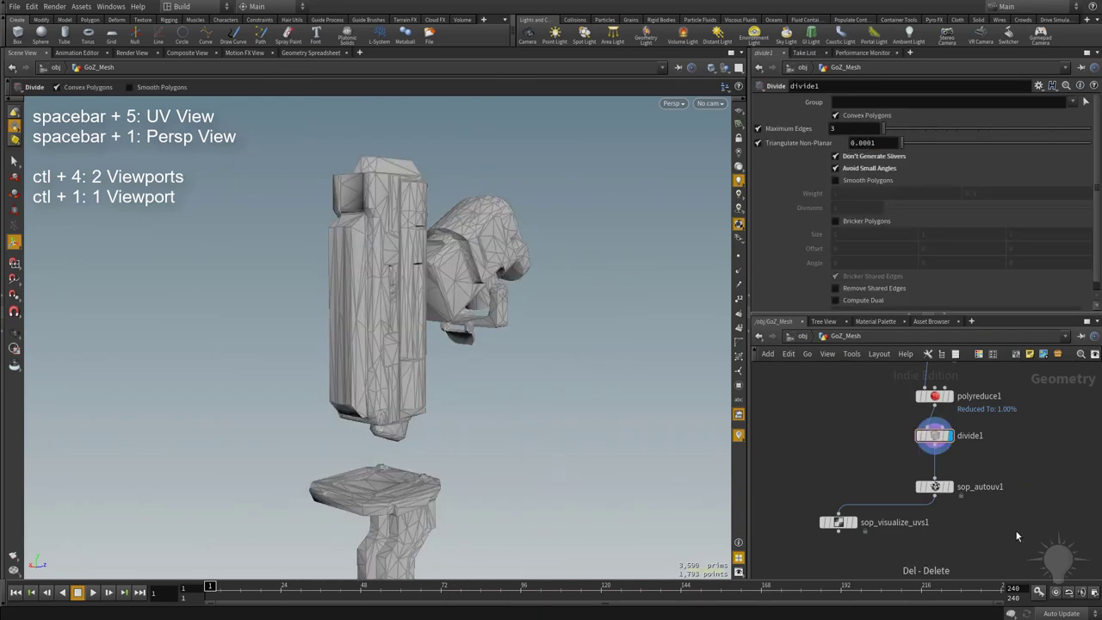
pyautogui.click(852, 527)
pyautogui.click(853, 524)
# Set the UV Visualize node's seam thickness to 0.18 and check the seams on the model
pyautogui.keyDown('alt'); pyautogui.moveTo(560, 352); pyautogui.dragTo(494, 334, button='middle'); pyautogui.keyUp('alt')
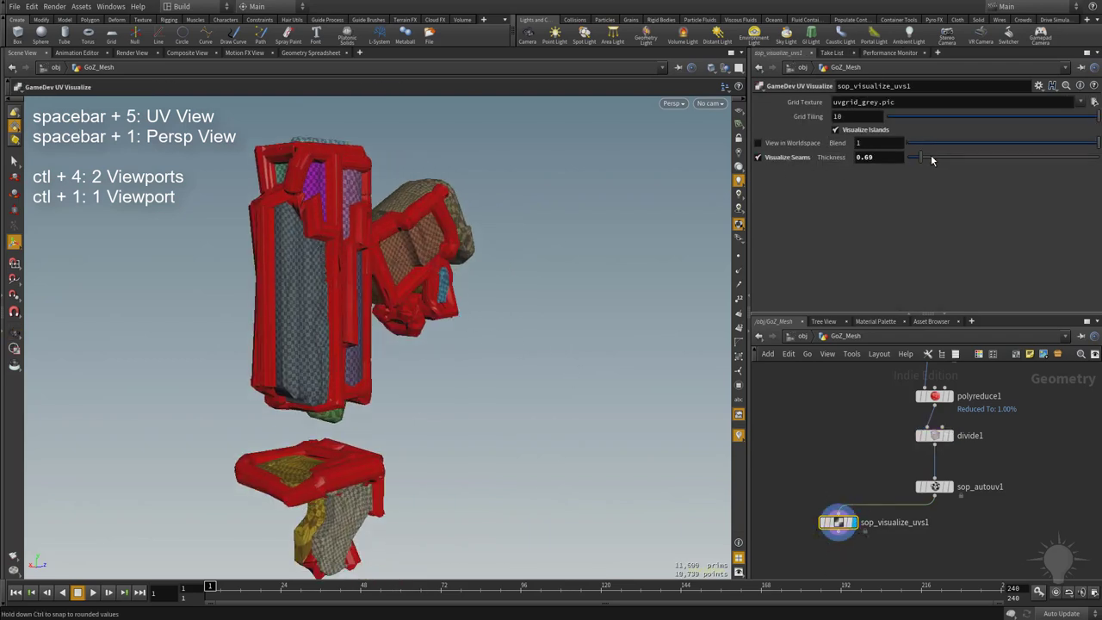
pyautogui.moveTo(919, 159); pyautogui.dragTo(911, 161)
pyautogui.moveTo(494, 364); pyautogui.dragTo(509, 333, button='middle')
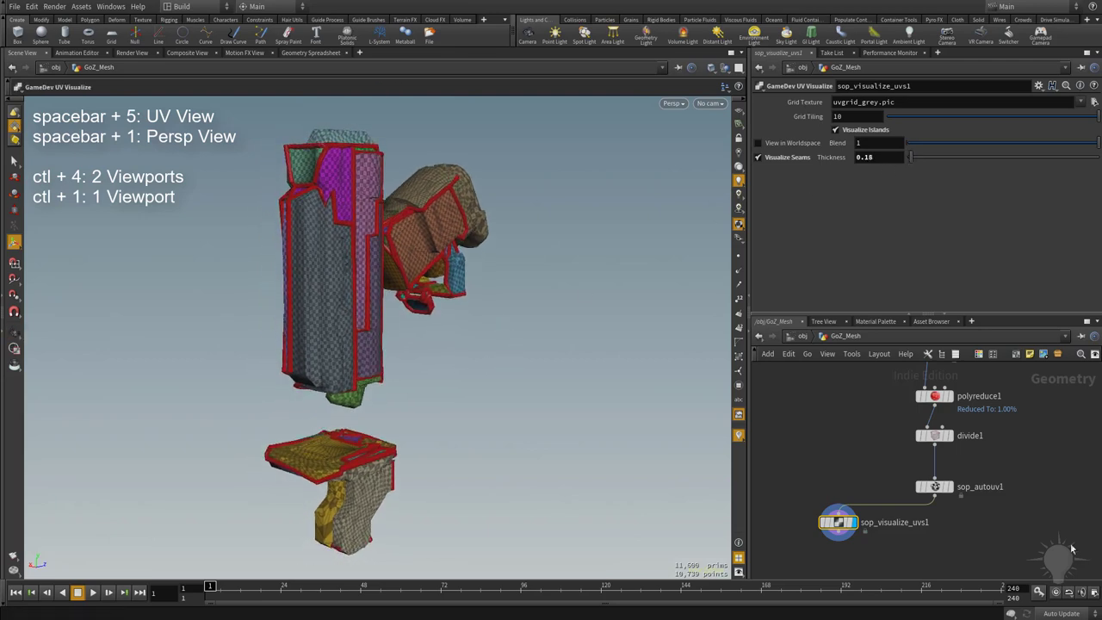
pyautogui.keyDown('alt'); pyautogui.moveTo(511, 319); pyautogui.dragTo(498, 323, button='middle'); pyautogui.keyUp('alt')
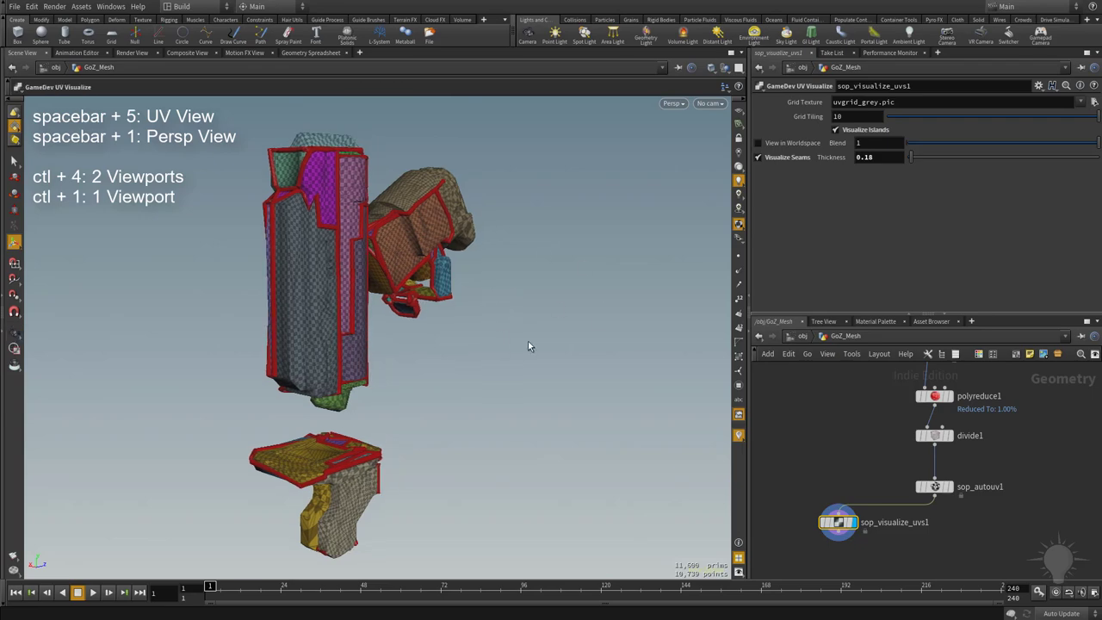
# Examine the model's packed islands in the UV view and return to the perspective view
pyautogui.hotkey('space', '5')
pyautogui.keyDown('alt'); pyautogui.moveTo(528, 341); pyautogui.dragTo(263, 241, button='right'); pyautogui.keyUp('alt')
pyautogui.keyDown('alt'); pyautogui.moveTo(522, 285); pyautogui.dragTo(425, 294, button='middle'); pyautogui.keyUp('alt')
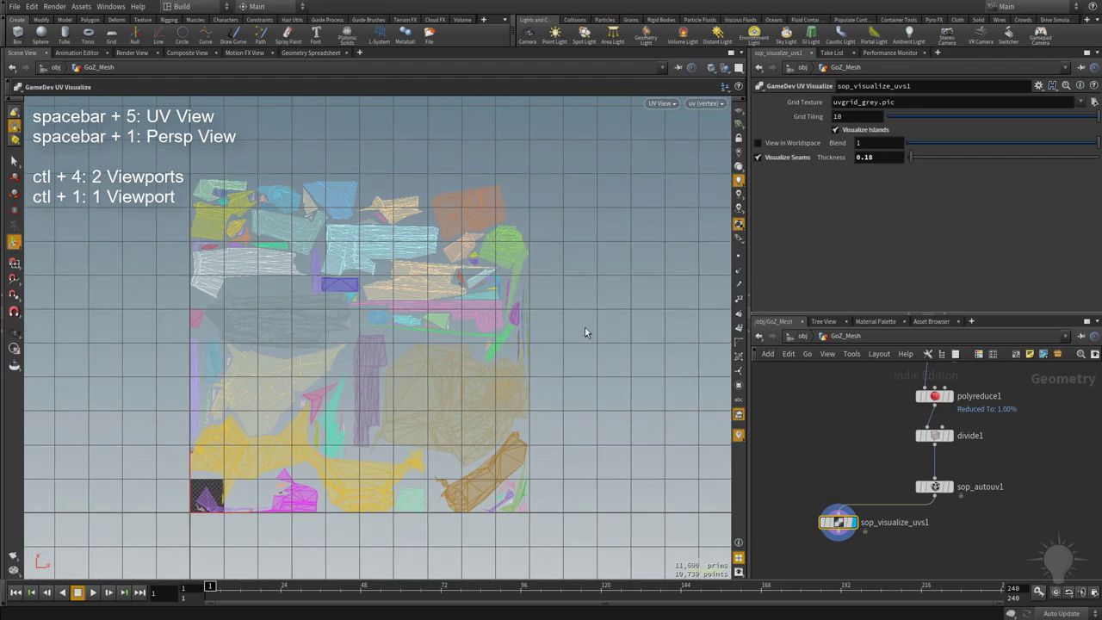
pyautogui.hotkey('space', '1')
pyautogui.moveTo(522, 347)
pyautogui.mouseDown()
pyautogui.moveTo(539, 362)
pyautogui.moveTo(508, 353)
pyautogui.mouseUp()
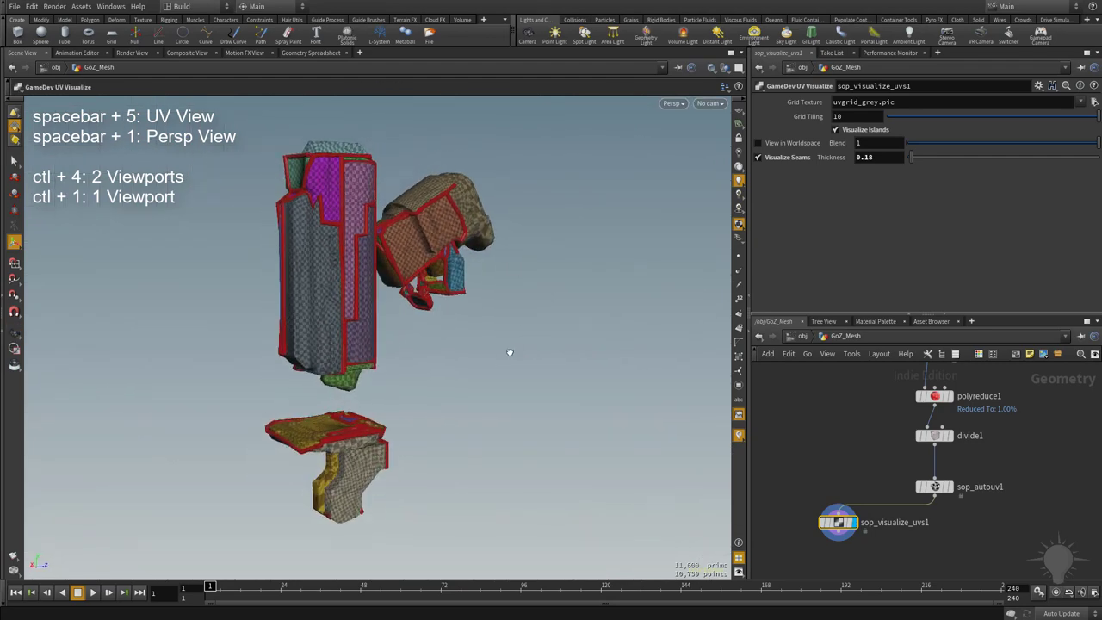
# Split the scene view into two side-by-side viewports, one showing the UV layout and the other the model in perspective
pyautogui.hotkey('ctrl', '4')
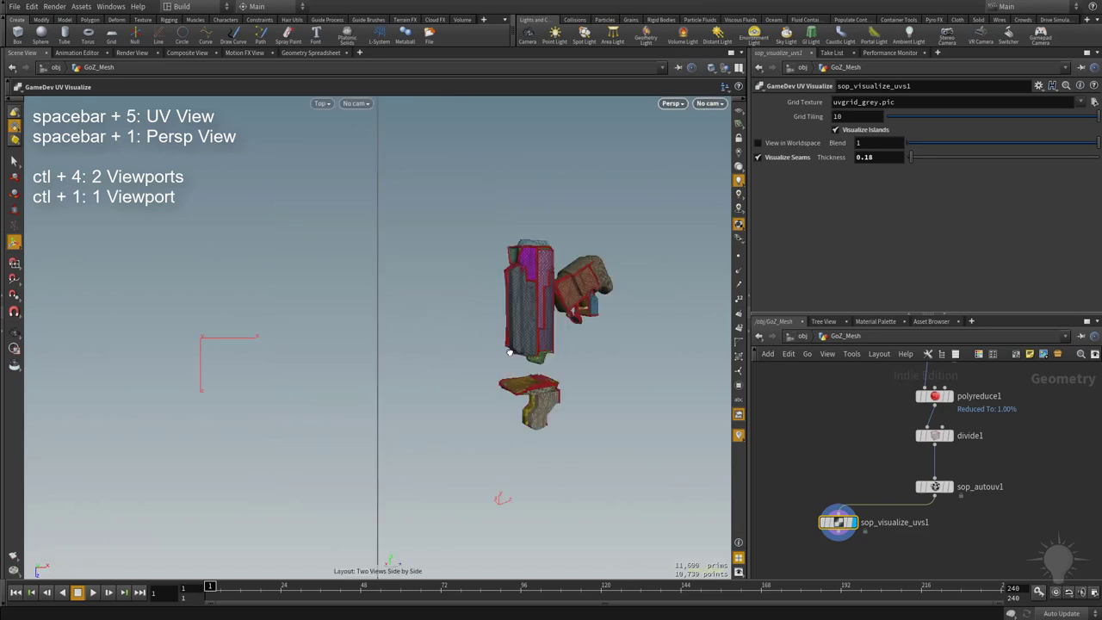
pyautogui.click(14, 332)
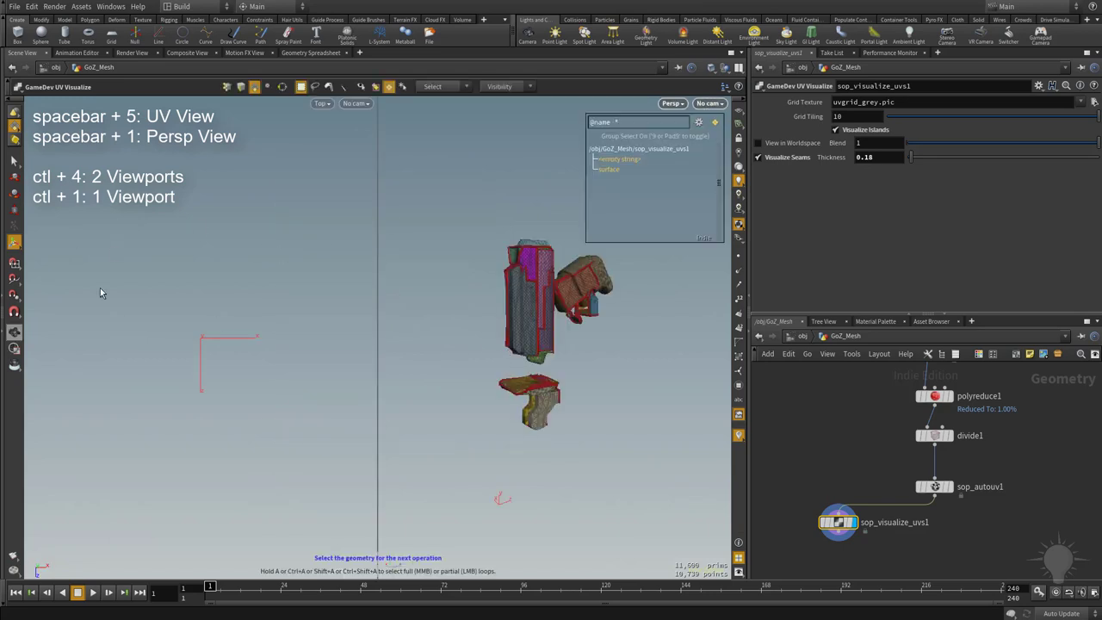
pyautogui.hotkey('space', '5')
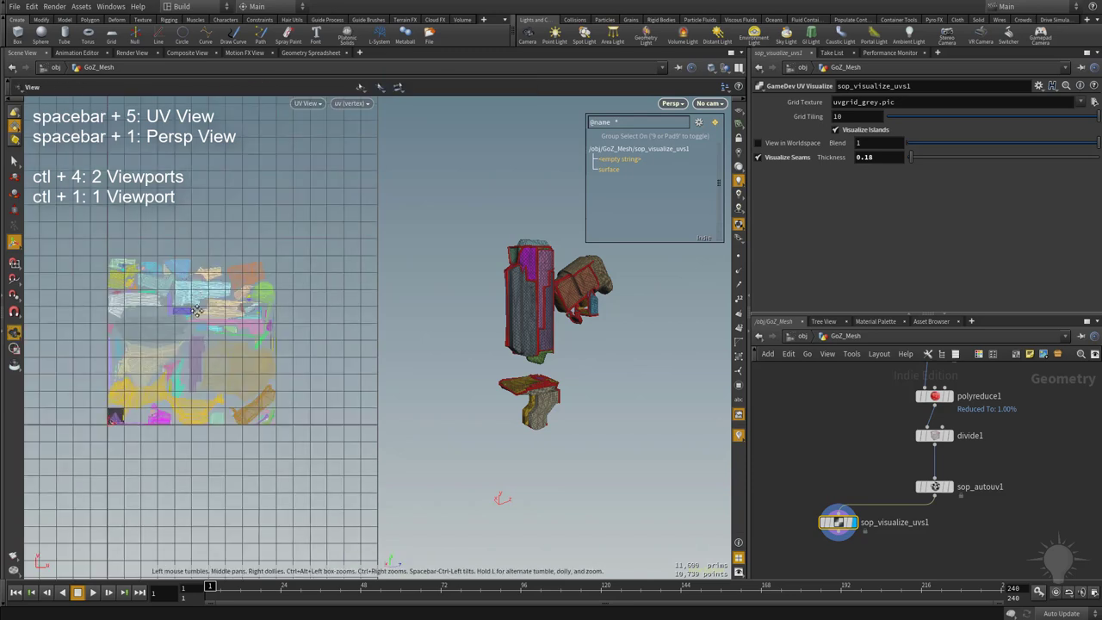
pyautogui.keyDown('alt'); pyautogui.moveTo(216, 313); pyautogui.dragTo(210, 315, button='middle'); pyautogui.keyUp('alt')
pyautogui.keyDown('alt'); pyautogui.moveTo(554, 393); pyautogui.dragTo(642, 408, button='right'); pyautogui.keyUp('alt')
pyautogui.keyDown('alt'); pyautogui.moveTo(598, 394); pyautogui.dragTo(584, 417, button='middle'); pyautogui.keyUp('alt')
pyautogui.scroll(3, 585, 417)
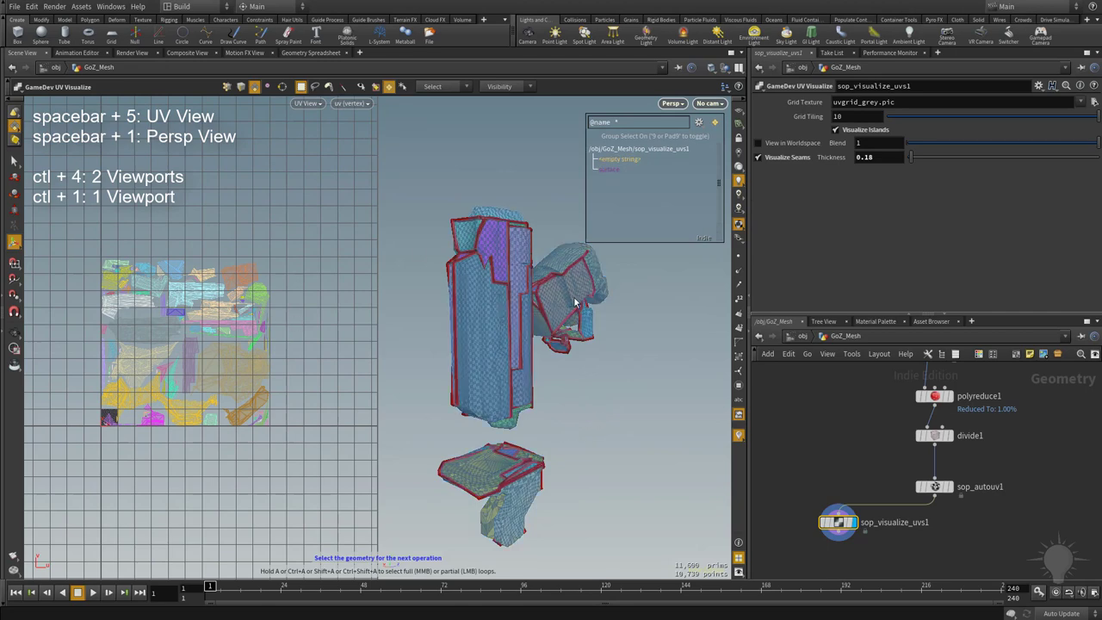
# Display the Auto UV node's output and select the UV Visualize node to overlay its islands and seams
pyautogui.click(935, 488)
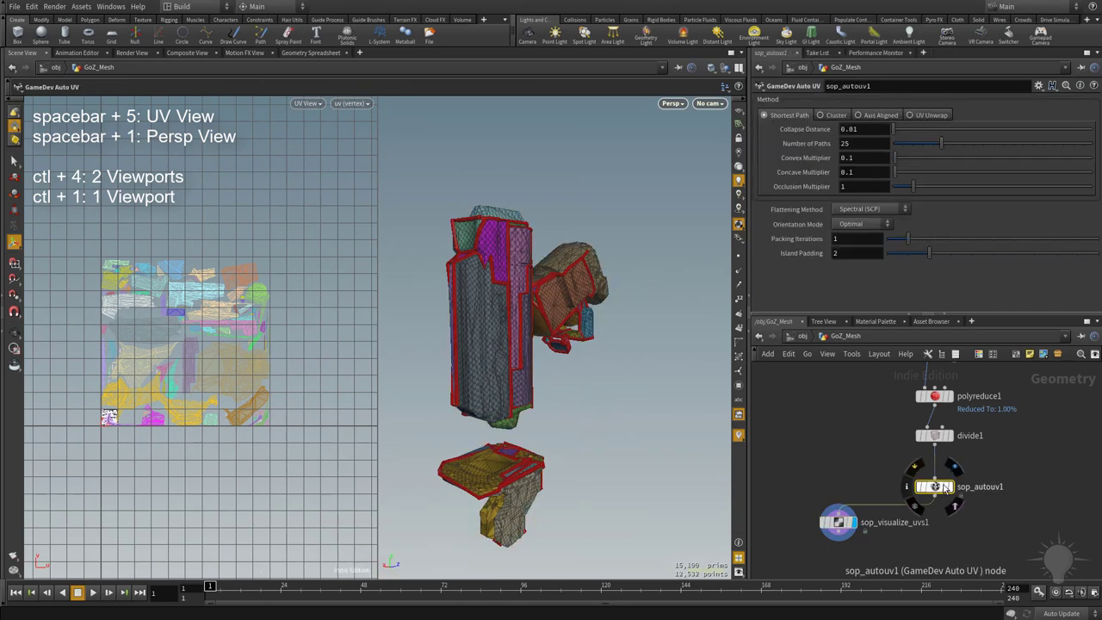
pyautogui.click(947, 487)
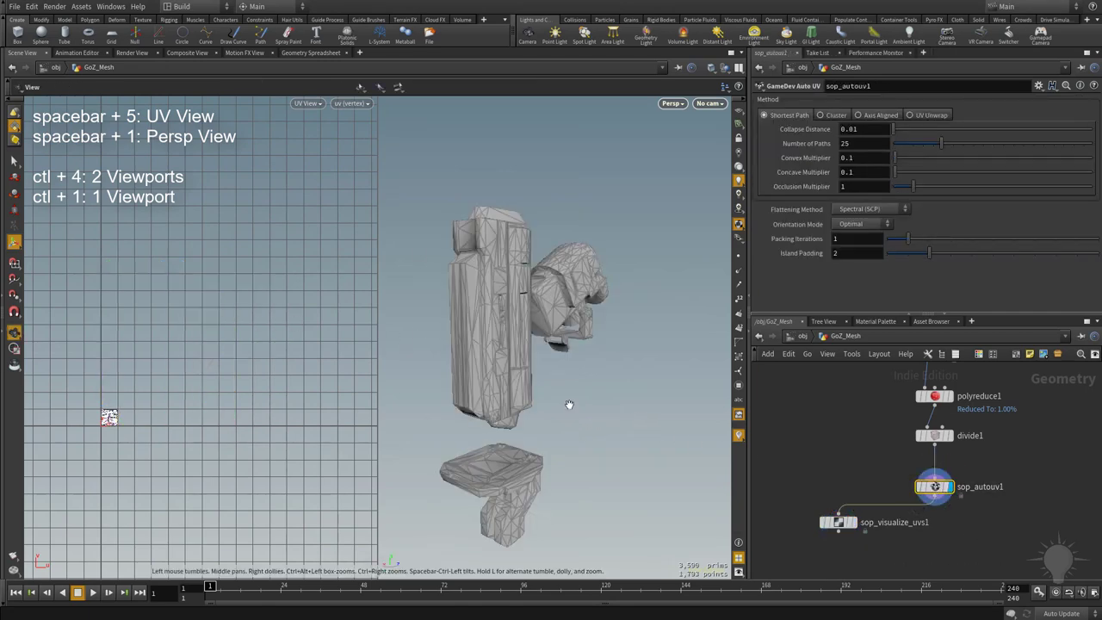
pyautogui.click(841, 522)
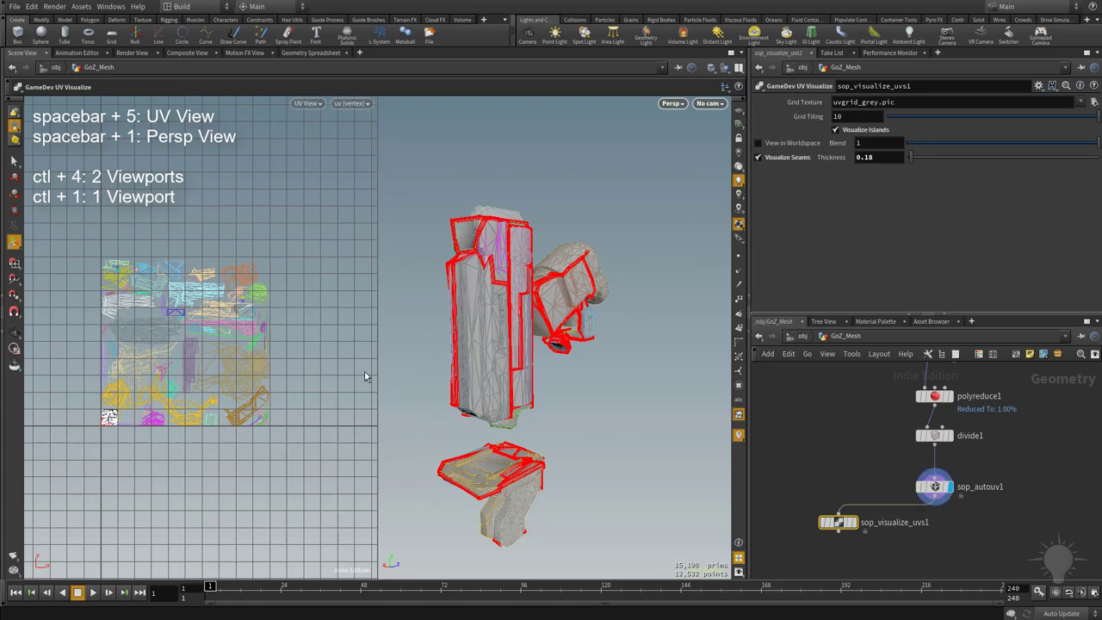
# Display the UV Visualize node, set its grid tiling to 4.09, and reframe the UV layout
pyautogui.click(850, 521)
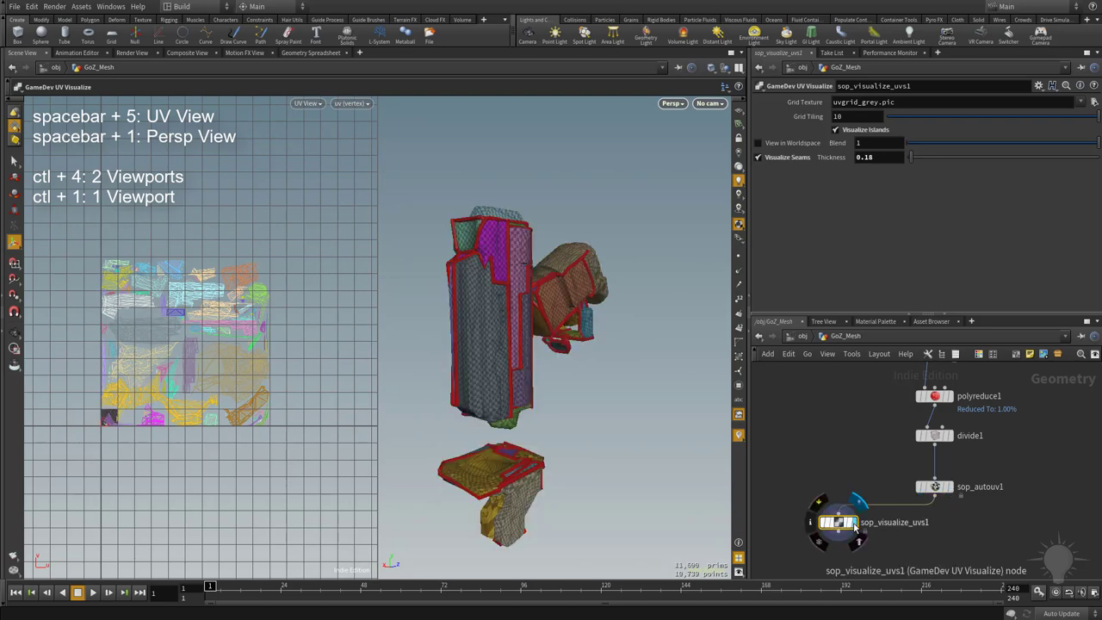
pyautogui.scroll(8, 549, 325)
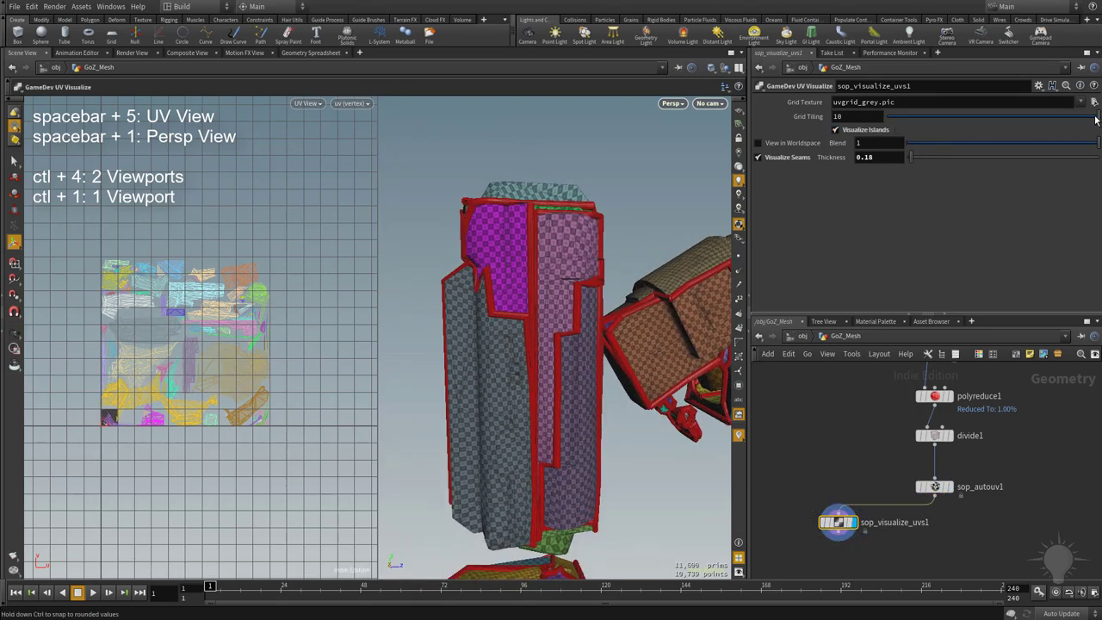
pyautogui.moveTo(1095, 117); pyautogui.dragTo(151, 392)
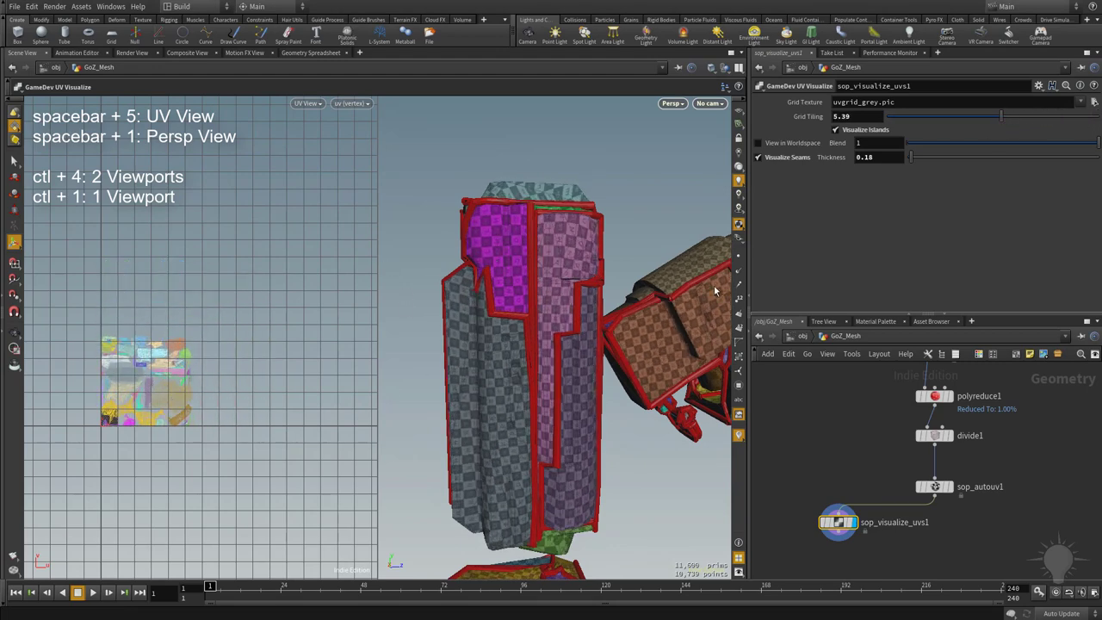
pyautogui.moveTo(1001, 115); pyautogui.dragTo(975, 134)
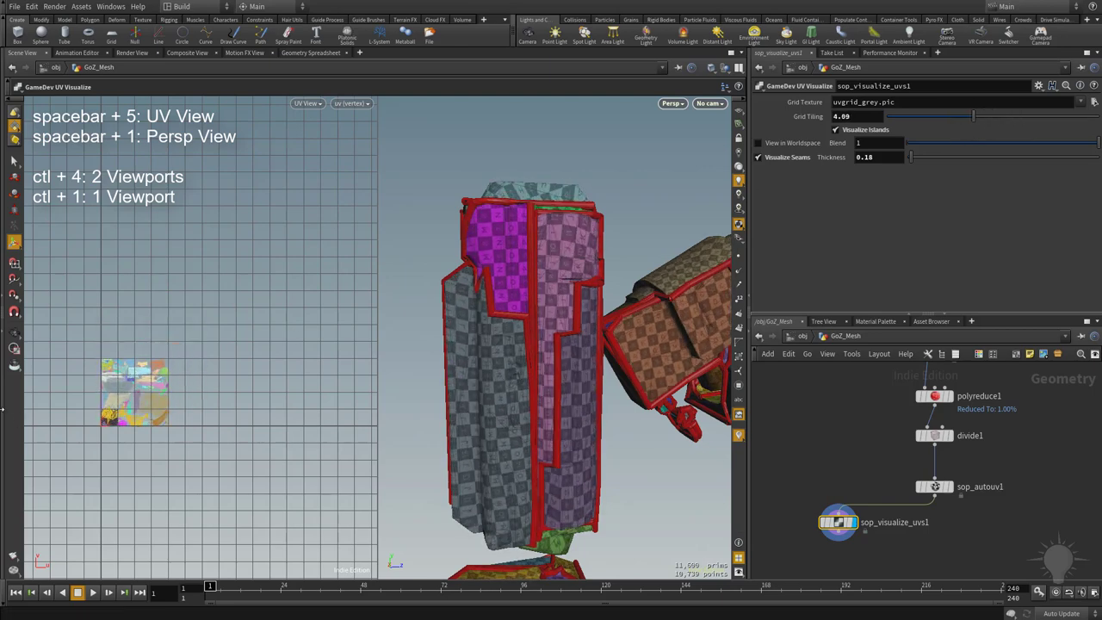
pyautogui.rightClick(149, 402)
pyautogui.click(233, 327)
pyautogui.keyDown('alt'); pyautogui.moveTo(185, 327); pyautogui.dragTo(127, 422, button='right'); pyautogui.keyUp('alt')
pyautogui.keyDown('alt'); pyautogui.moveTo(127, 422); pyautogui.dragTo(282, 322, button='middle'); pyautogui.keyUp('alt')
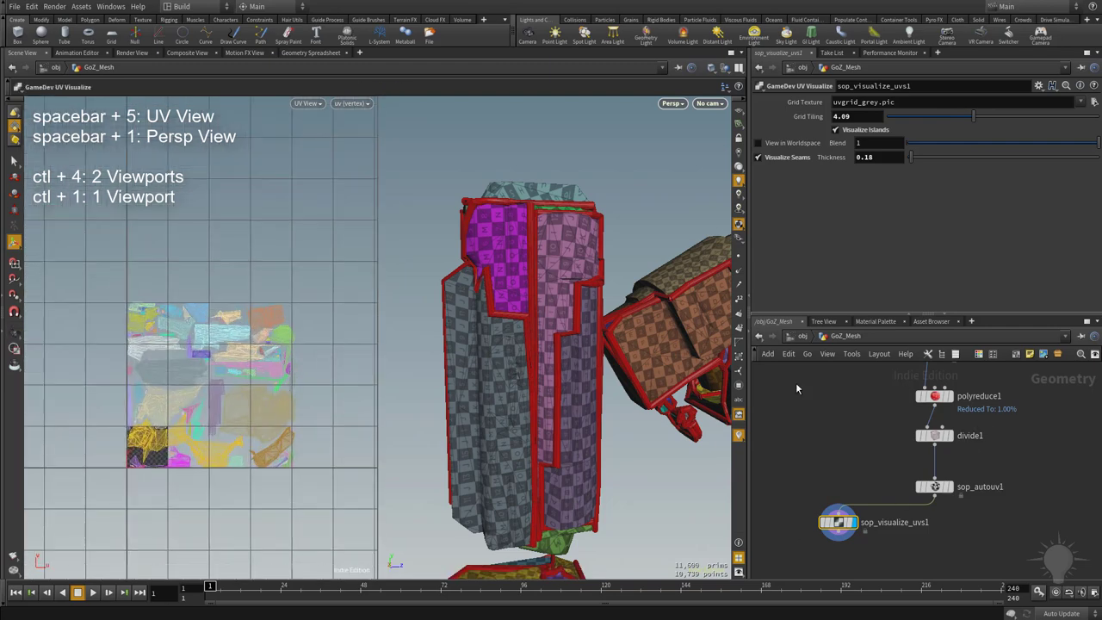
# Display the Auto UV node's output and examine its packed UV layout alongside the model
pyautogui.click(934, 488)
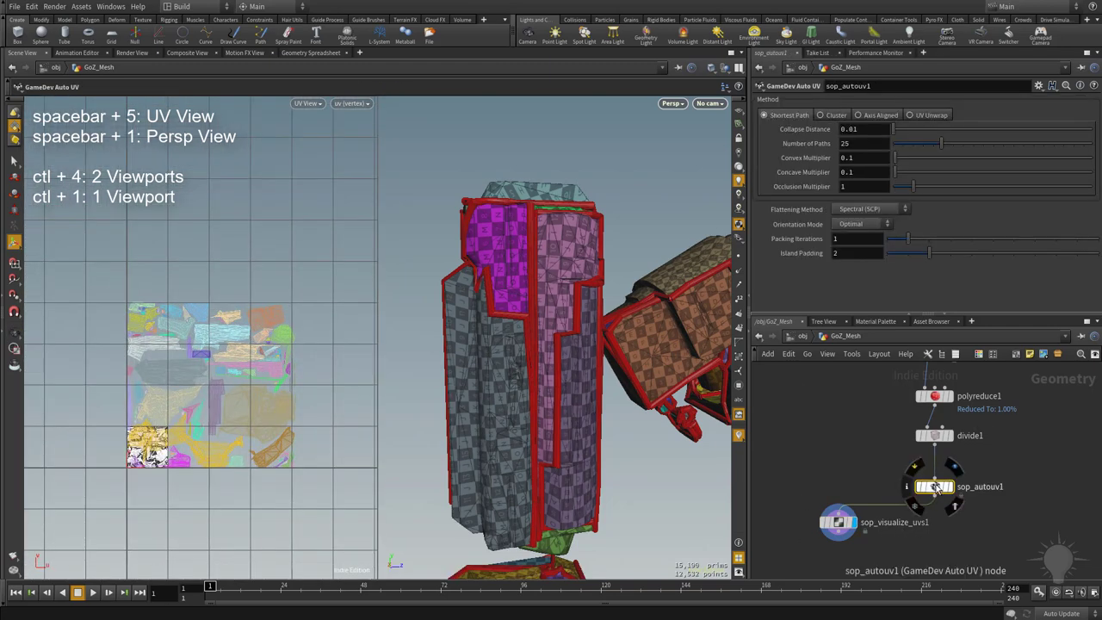
pyautogui.click(953, 468)
pyautogui.keyDown('alt'); pyautogui.moveTo(105, 315); pyautogui.dragTo(225, 408, button='right'); pyautogui.keyUp('alt')
pyautogui.keyDown('alt'); pyautogui.moveTo(365, 534); pyautogui.dragTo(399, 302, button='middle'); pyautogui.keyUp('alt')
pyautogui.keyDown('alt'); pyautogui.moveTo(233, 313); pyautogui.dragTo(256, 403, button='right'); pyautogui.keyUp('alt')
pyautogui.keyDown('alt'); pyautogui.moveTo(163, 412); pyautogui.dragTo(249, 244, button='middle'); pyautogui.keyUp('alt')
pyautogui.keyDown('alt'); pyautogui.moveTo(250, 244); pyautogui.dragTo(264, 247, button='right'); pyautogui.keyUp('alt')
pyautogui.keyDown('alt'); pyautogui.moveTo(263, 247); pyautogui.dragTo(253, 248, button='middle'); pyautogui.keyUp('alt')
pyautogui.keyDown('alt'); pyautogui.moveTo(609, 304); pyautogui.dragTo(447, 279, button='right'); pyautogui.keyUp('alt')
pyautogui.keyDown('alt'); pyautogui.moveTo(566, 276); pyautogui.dragTo(508, 273, button='middle'); pyautogui.keyUp('alt')
# Check the model in a single viewport, then restore the two side-by-side viewports and save the scene
pyautogui.hotkey('ctrl', '1')
pyautogui.moveTo(507, 280); pyautogui.dragTo(385, 314)
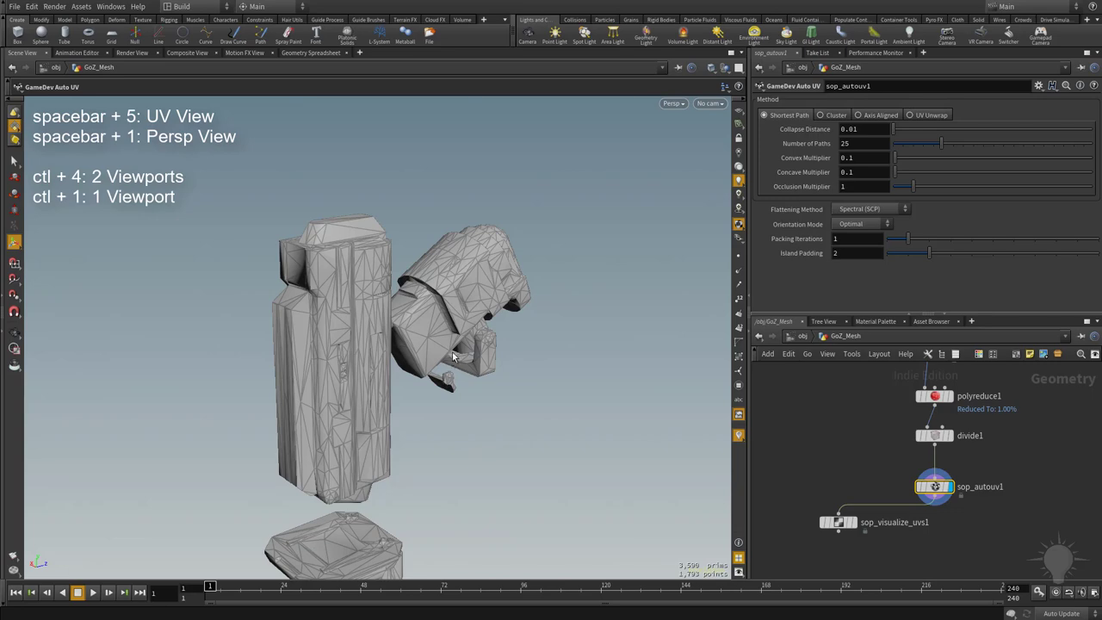
pyautogui.hotkey('ctrl', '4')
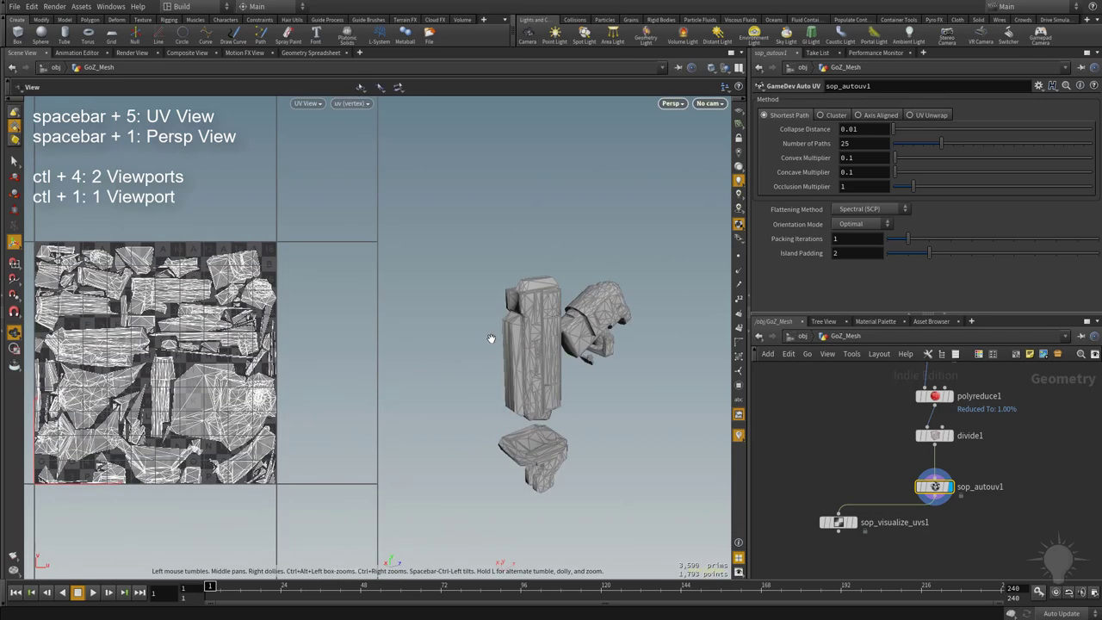
pyautogui.moveTo(497, 348); pyautogui.dragTo(506, 346, button='middle')
pyautogui.moveTo(506, 346); pyautogui.dragTo(583, 366, button='right')
pyautogui.moveTo(178, 322); pyautogui.dragTo(222, 313, button='middle')
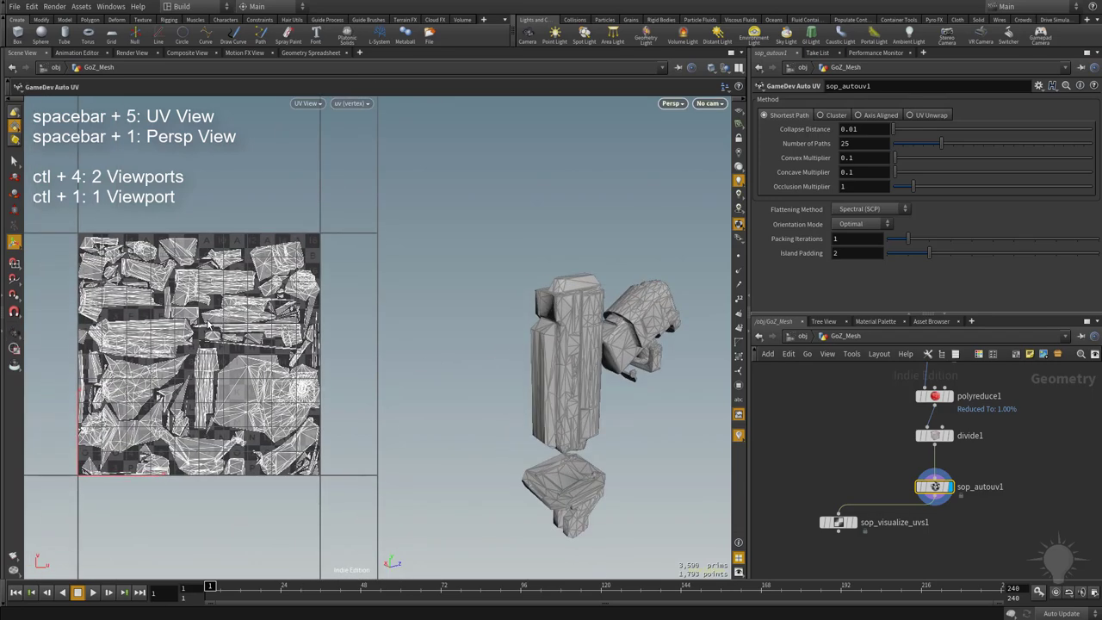
pyautogui.moveTo(549, 333); pyautogui.dragTo(506, 332, button='middle')
pyautogui.moveTo(506, 332); pyautogui.dragTo(613, 332, button='right')
pyautogui.moveTo(441, 277); pyautogui.dragTo(503, 231)
pyautogui.hotkey('ctrl', 's')
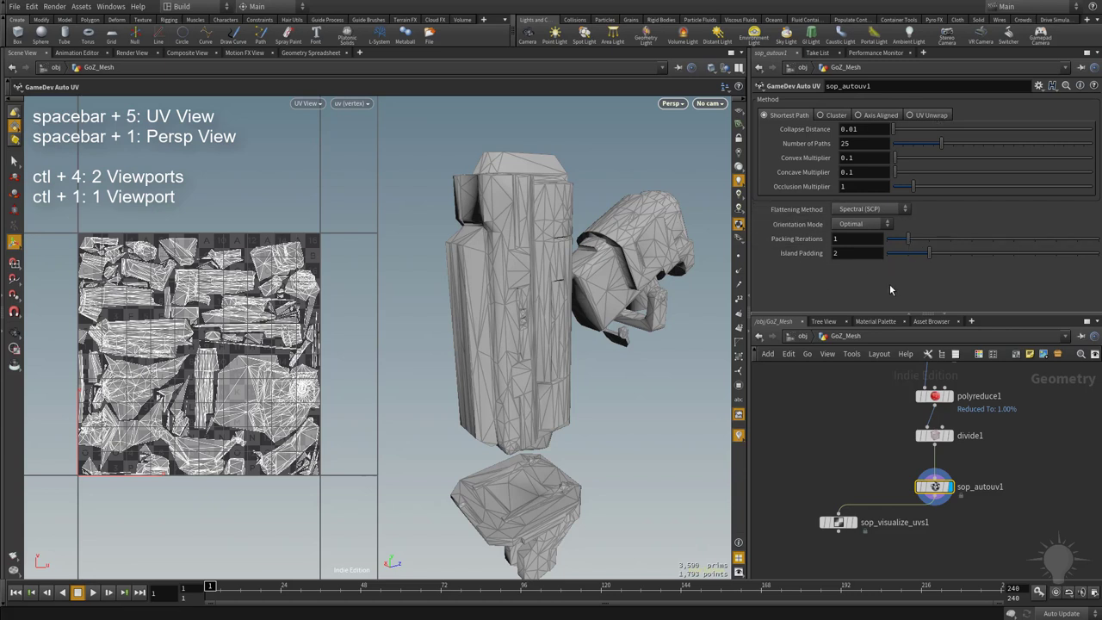
# Set the Auto UV node's flattening method to Angle-Based (ABF)
pyautogui.click(880, 210)
pyautogui.click(878, 231)
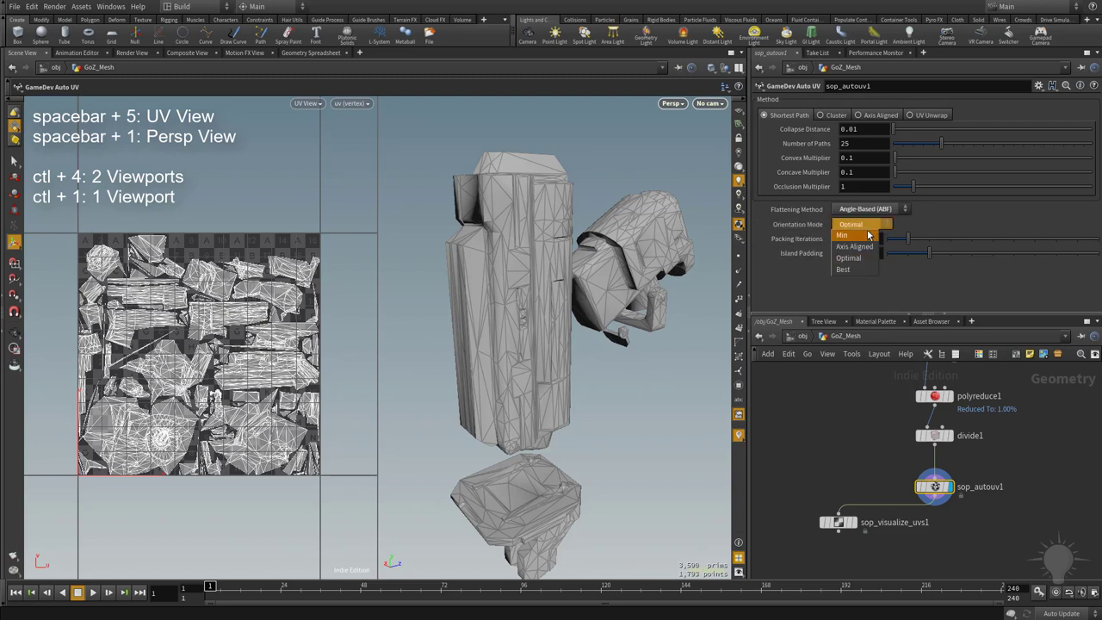
# Try the Min and Best orientation modes on the Auto UV node, then restore Optimal
pyautogui.click(865, 234)
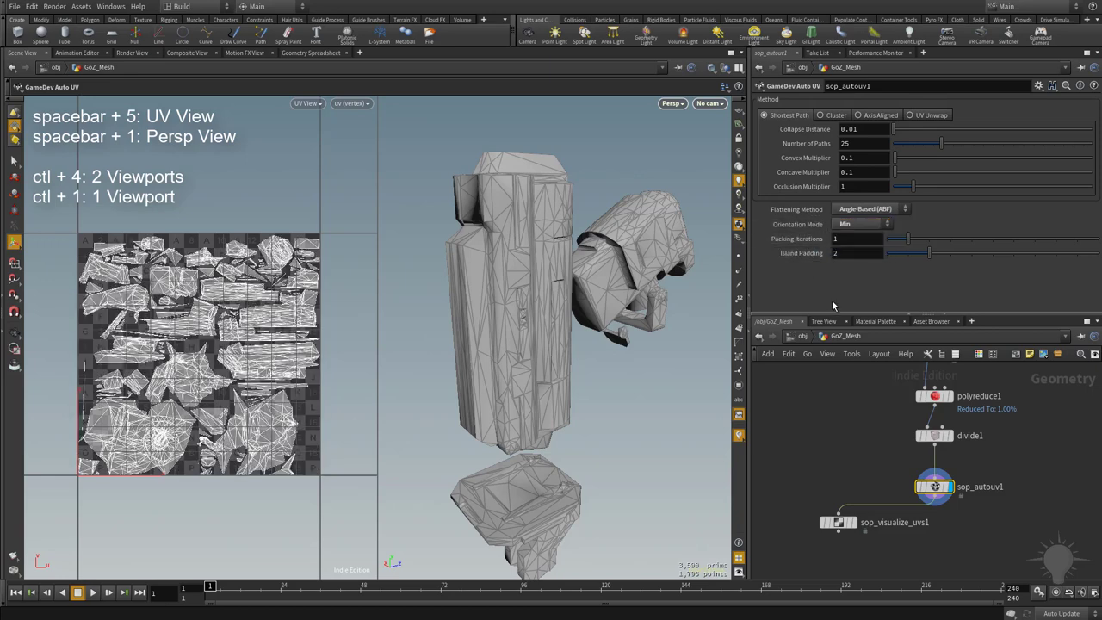
pyautogui.click(858, 224)
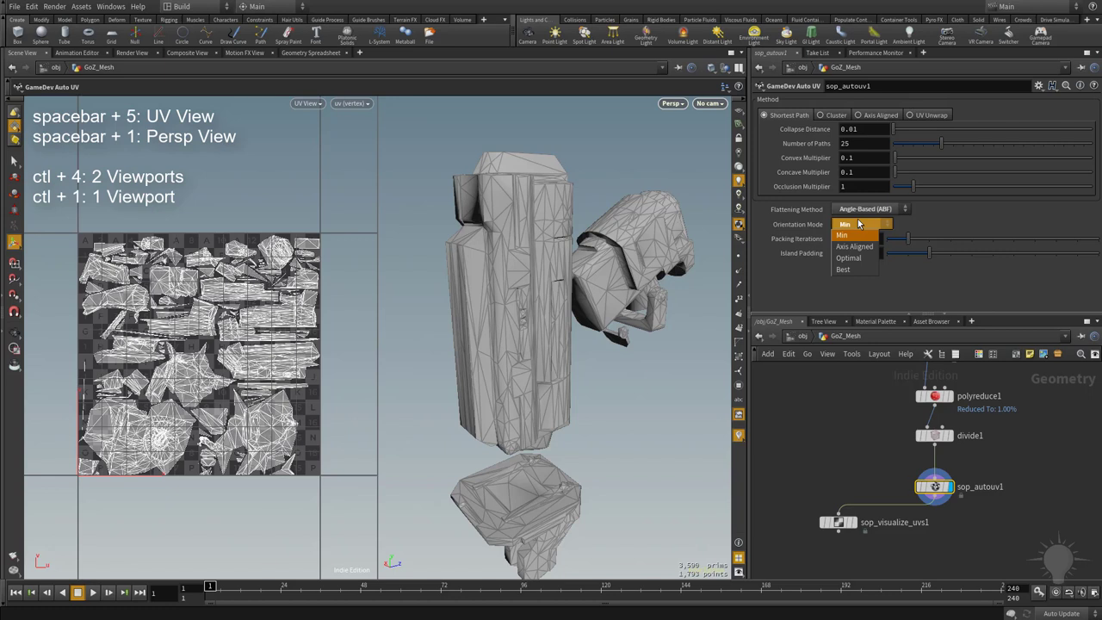
pyautogui.click(848, 269)
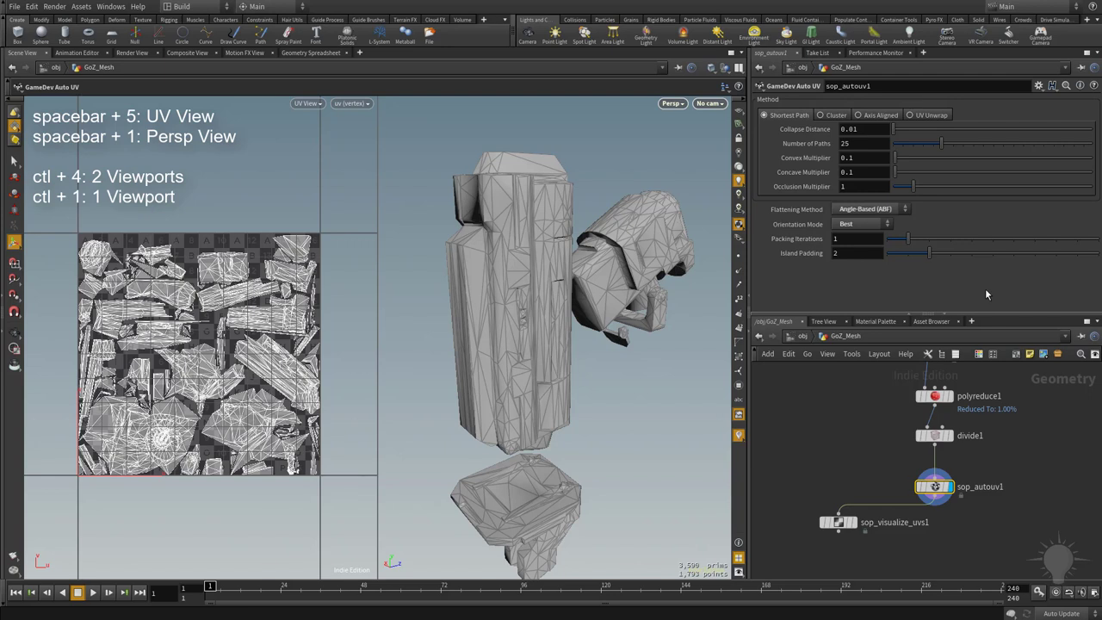
pyautogui.click(854, 224)
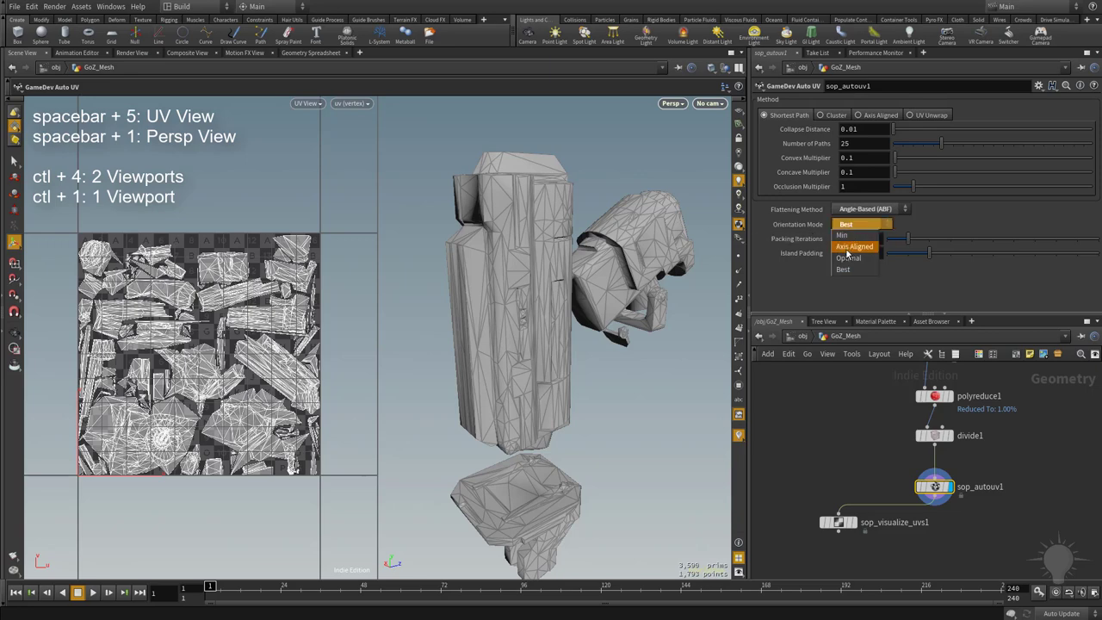
pyautogui.click(847, 258)
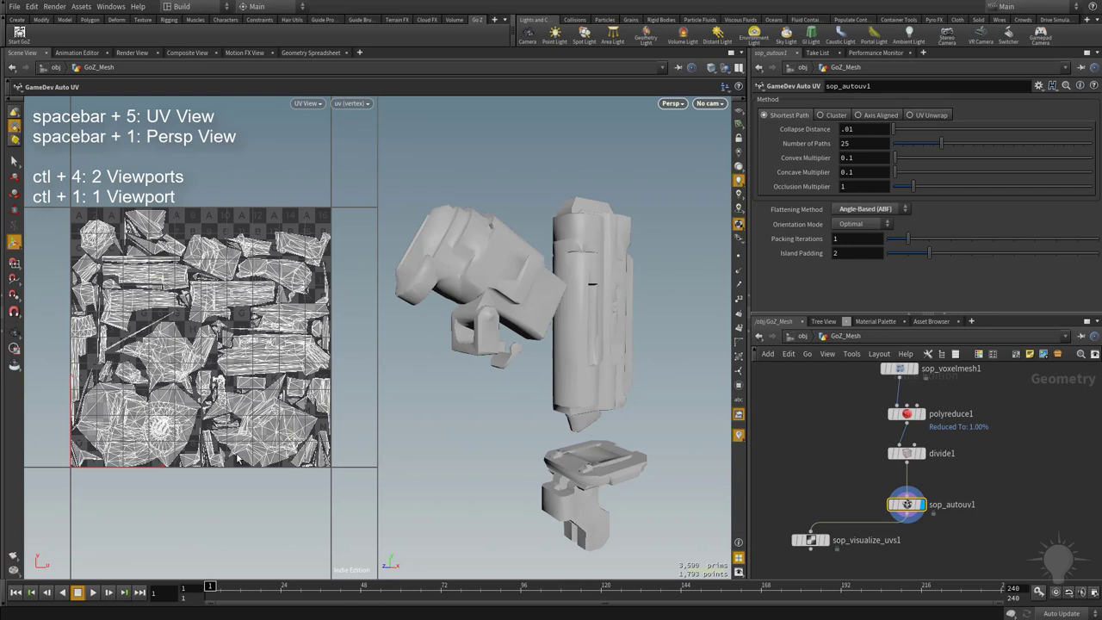
# Set the Auto UV node's collapse distance to .05
pyautogui.click(851, 129)
pyautogui.write('.01')
pyautogui.press('BackSpace')
pyautogui.write('5')
pyautogui.press('Return')
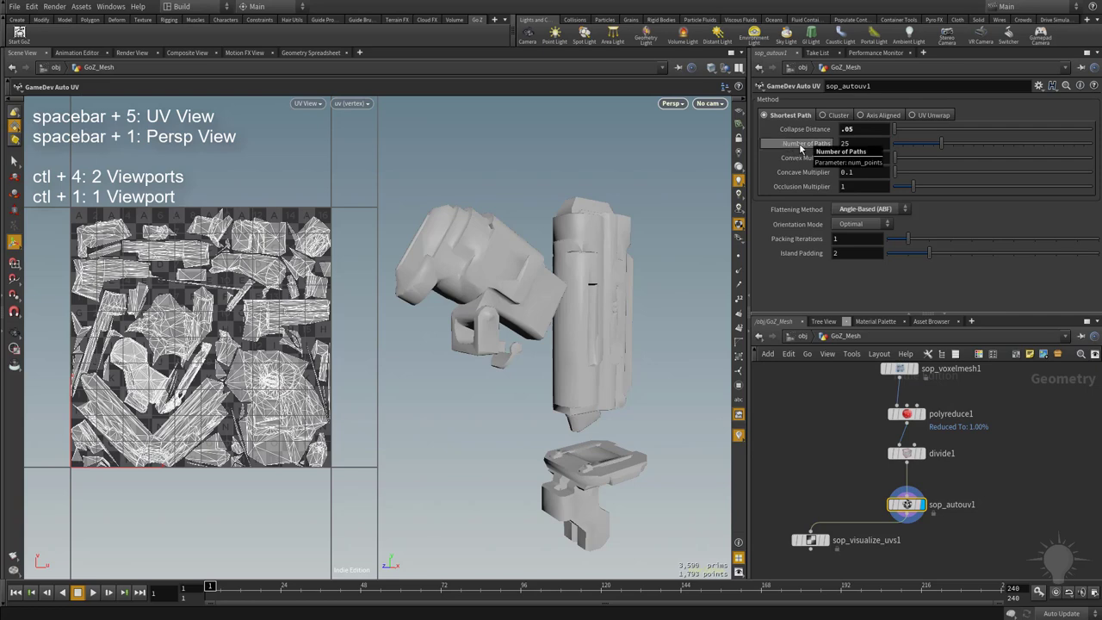
# Display the UV Visualize node's output with the Auto UV node selected and inspect the islands and seams
pyautogui.click(818, 541)
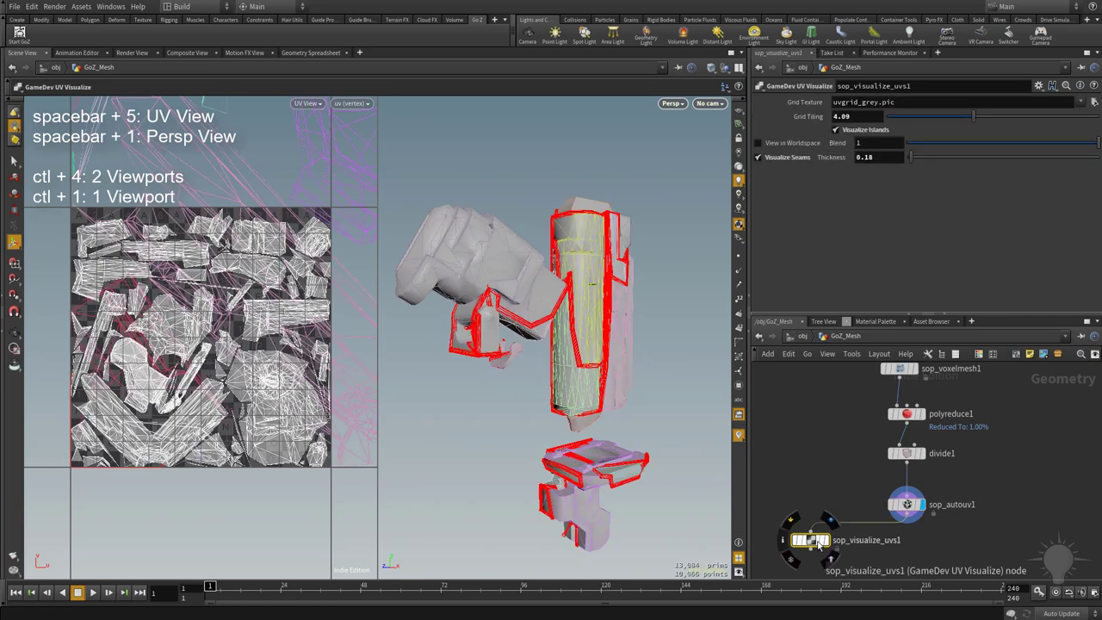
pyautogui.click(824, 541)
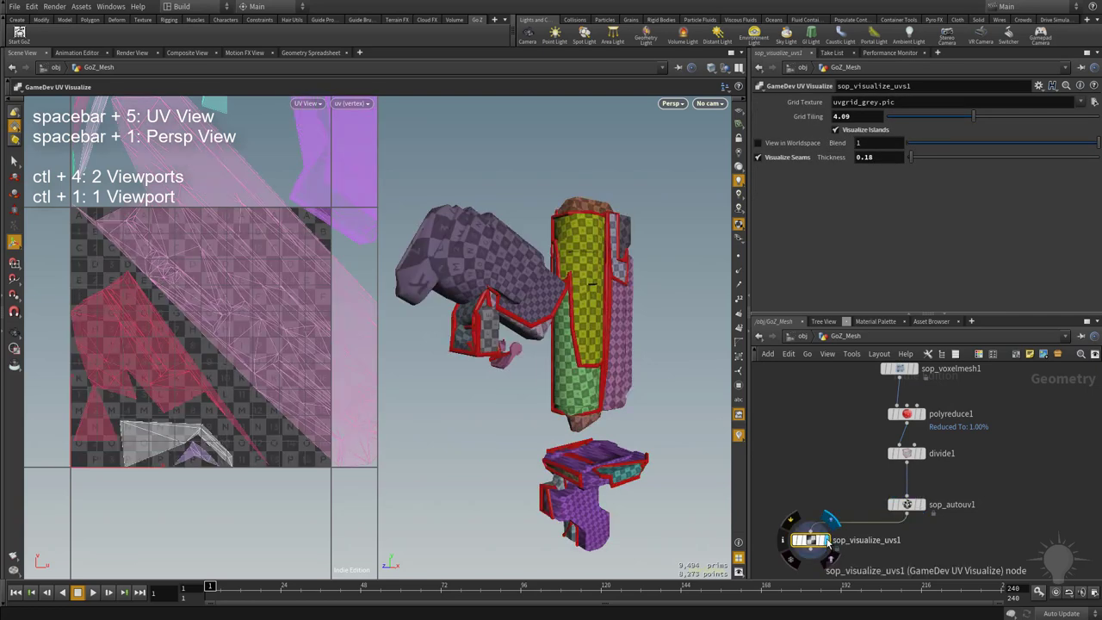
pyautogui.click(915, 504)
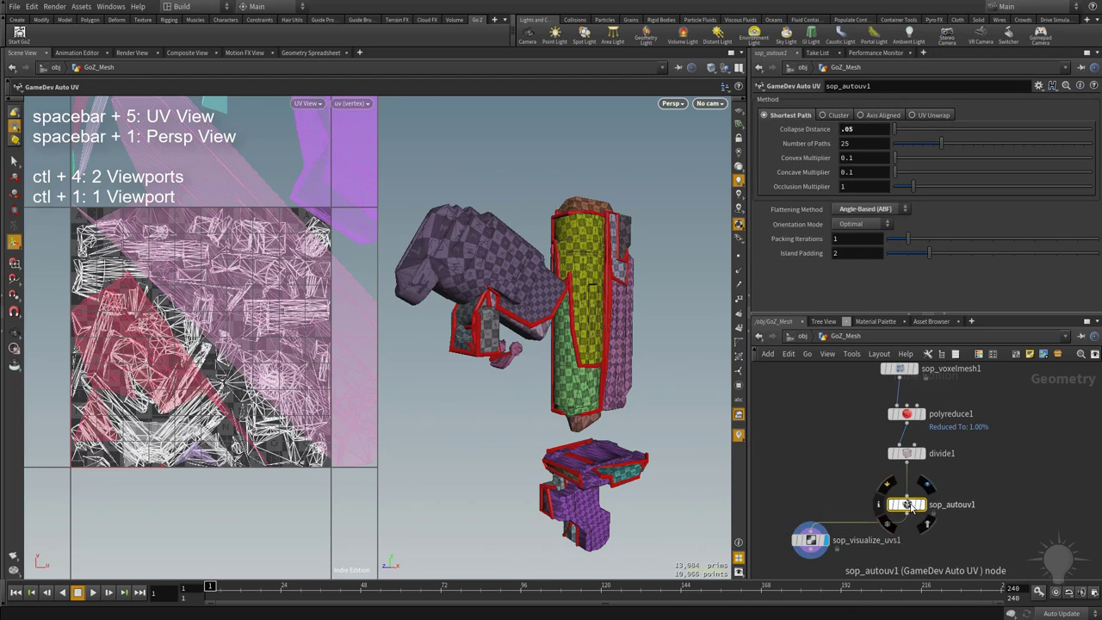
pyautogui.keyDown('alt'); pyautogui.moveTo(528, 349); pyautogui.dragTo(622, 316, button='right'); pyautogui.keyUp('alt')
pyautogui.scroll(-5, 123, 258)
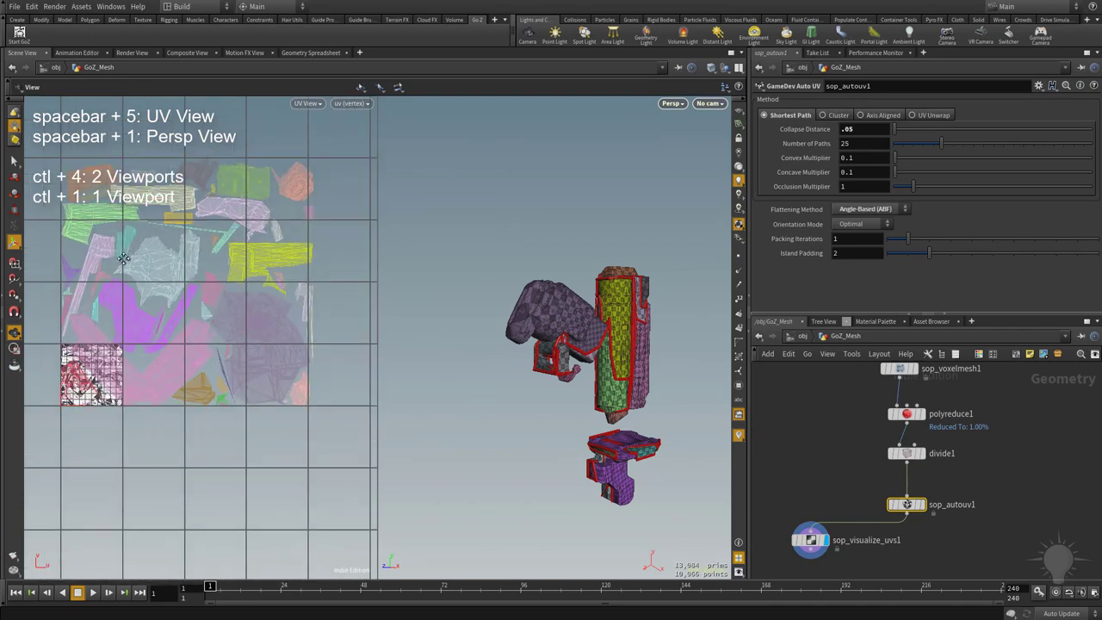
pyautogui.scroll(1, 123, 259)
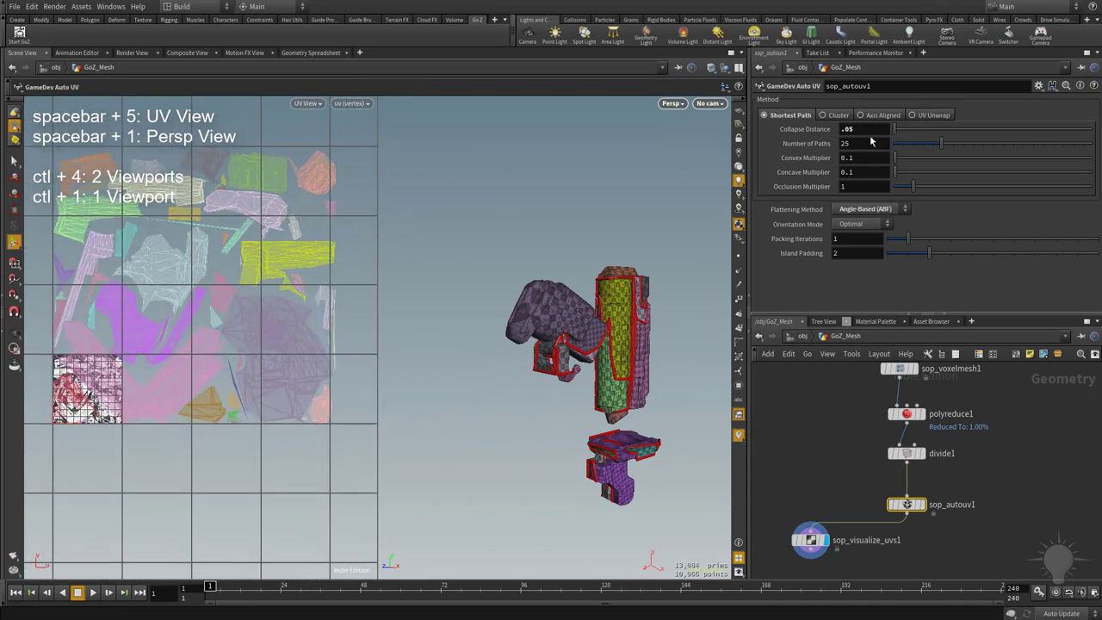
pyautogui.keyDown('alt'); pyautogui.moveTo(572, 274); pyautogui.dragTo(502, 224, button='middle'); pyautogui.keyUp('alt')
pyautogui.keyDown('alt'); pyautogui.moveTo(502, 224); pyautogui.dragTo(622, 275, button='right'); pyautogui.keyUp('alt')
pyautogui.keyDown('alt'); pyautogui.moveTo(622, 276); pyautogui.dragTo(648, 249, button='middle'); pyautogui.keyUp('alt')
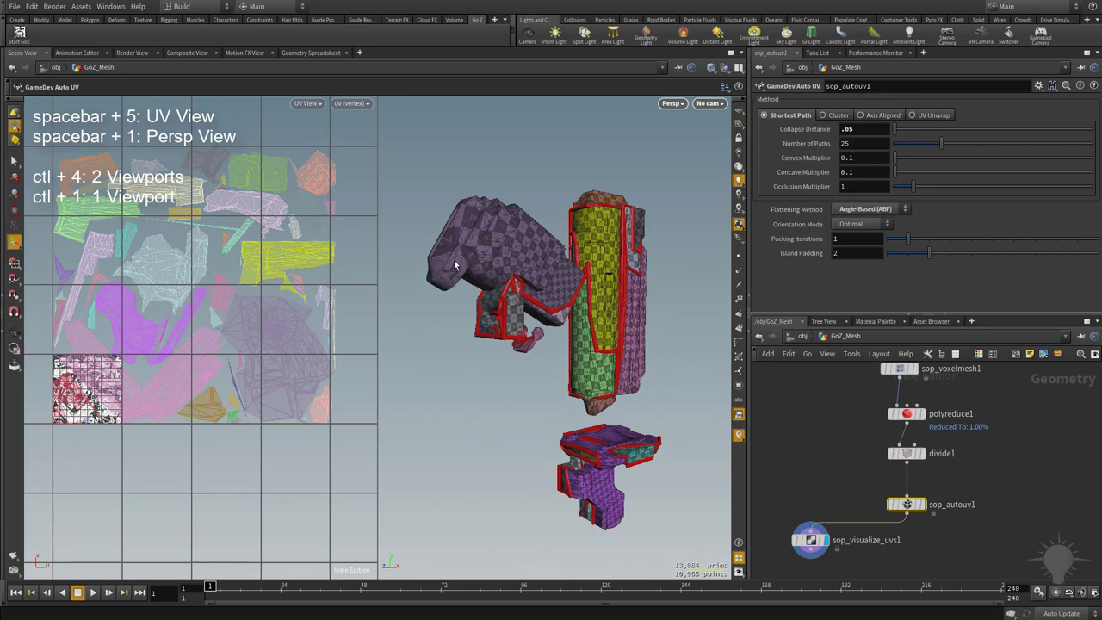
# Set the Auto UV node's number of paths to 50
pyautogui.moveTo(873, 144); pyautogui.dragTo(818, 144)
pyautogui.write('50')
pyautogui.press('Return')
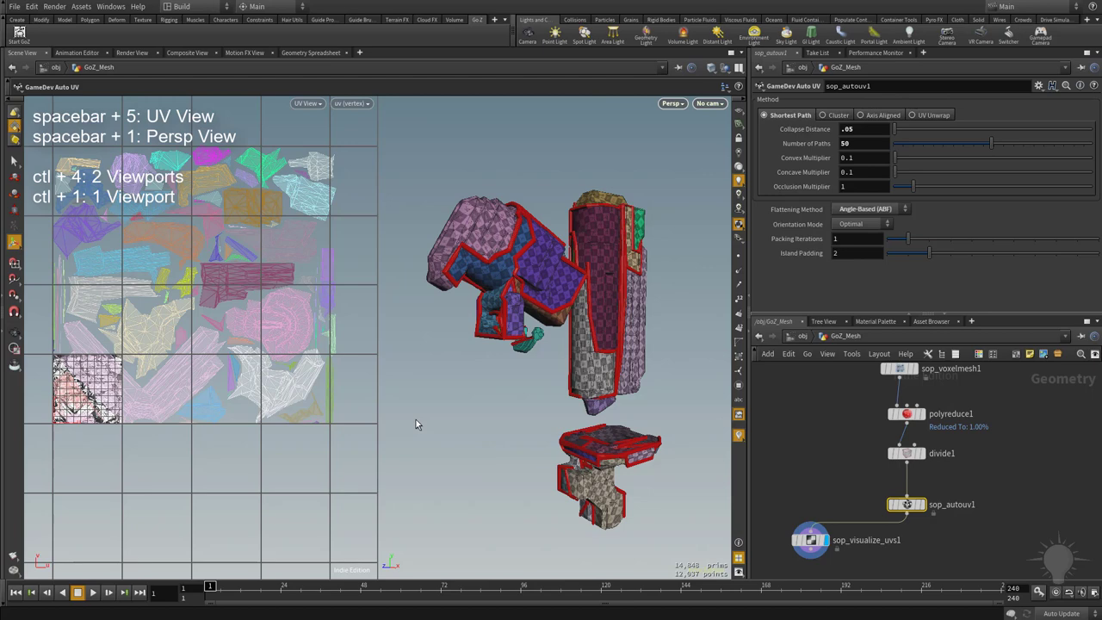
# Alternate the Auto UV method between Cluster and Shortest Path to compare their islands and seams
pyautogui.click(840, 115)
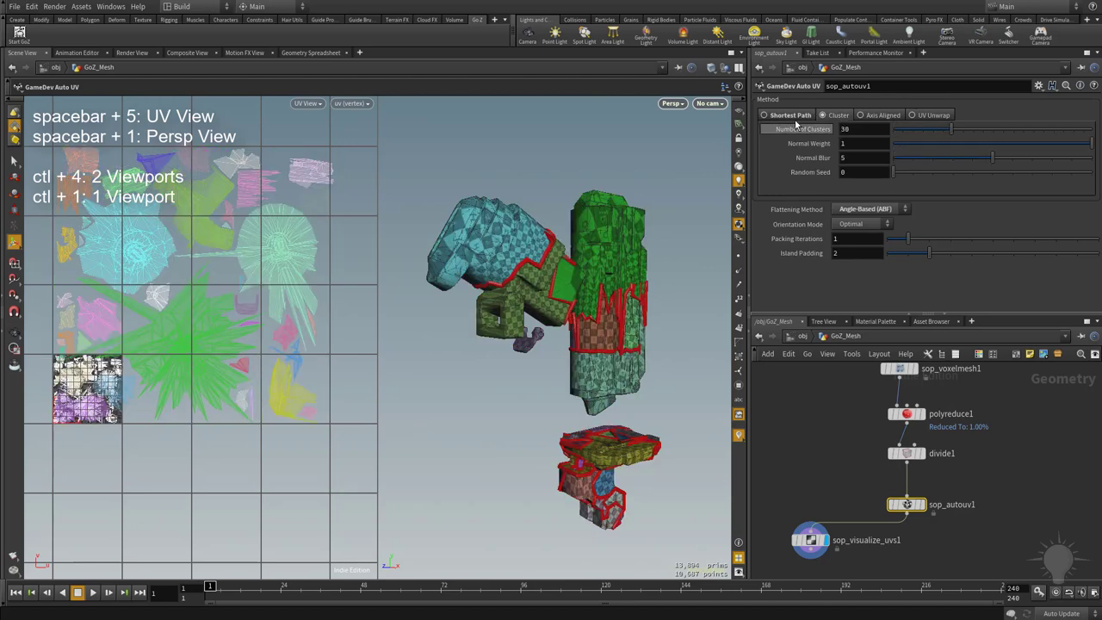
pyautogui.click(783, 114)
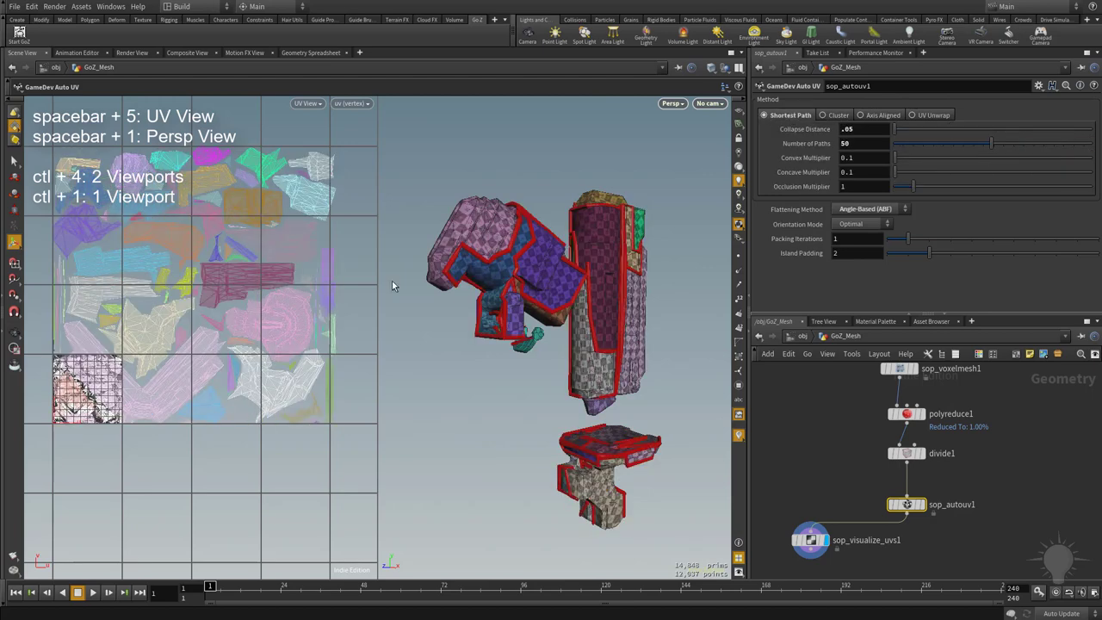
pyautogui.click(833, 117)
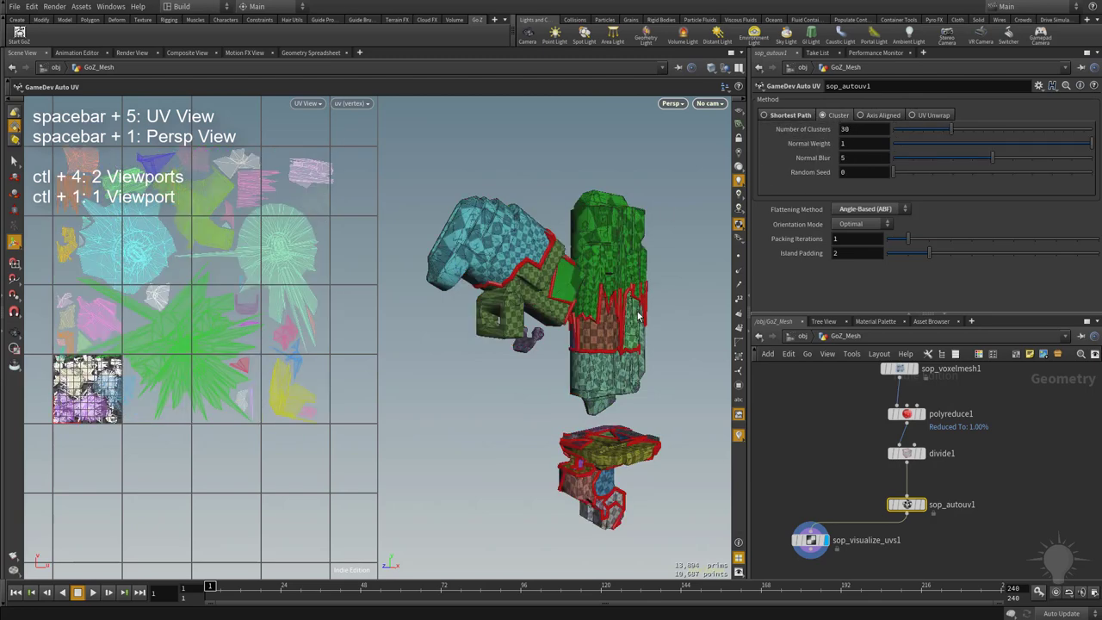
pyautogui.click(790, 115)
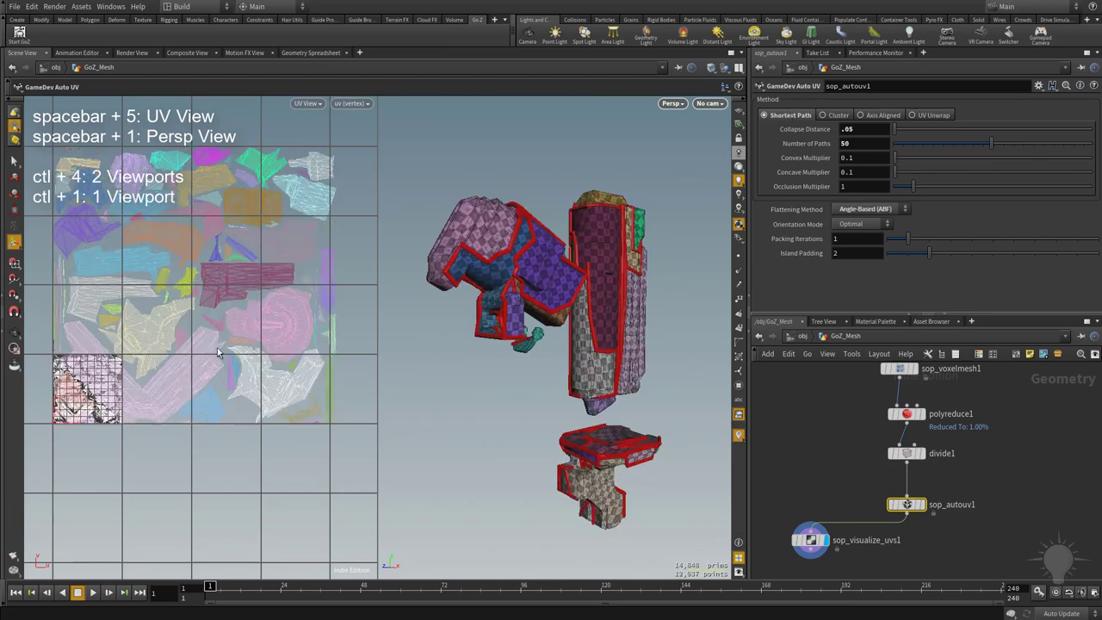
pyautogui.click(828, 114)
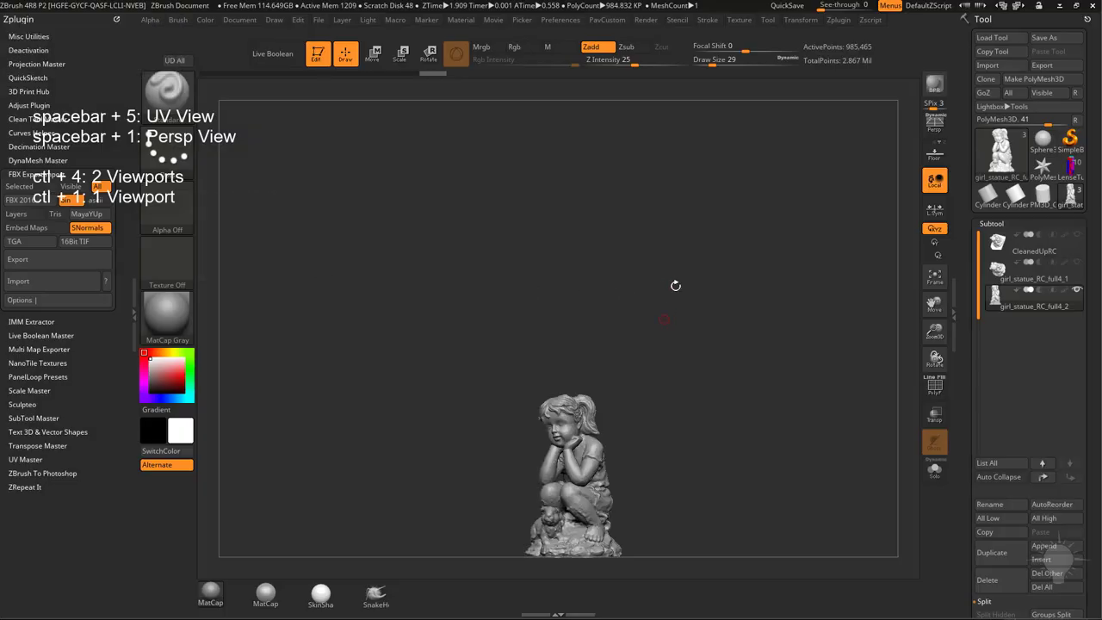
# Switch to ZBrush to view the girl statue, look at the YouTube playlists page in the browser, and return to ZBrush
pyautogui.moveTo(704, 178); pyautogui.dragTo(751, 273)
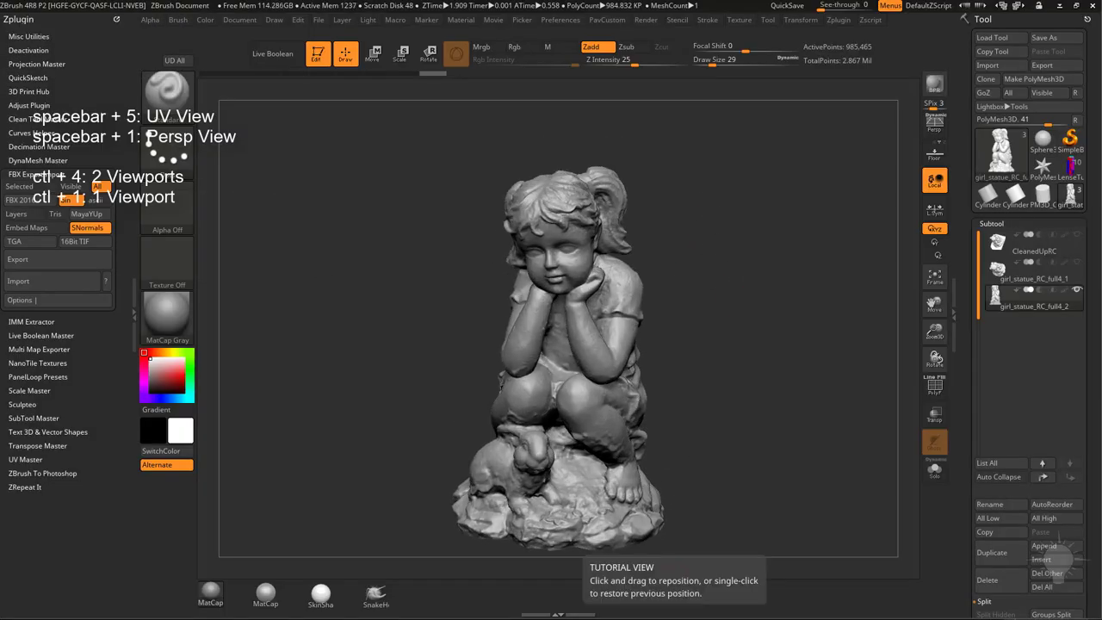
pyautogui.moveTo(595, 618); pyautogui.dragTo(398, 67)
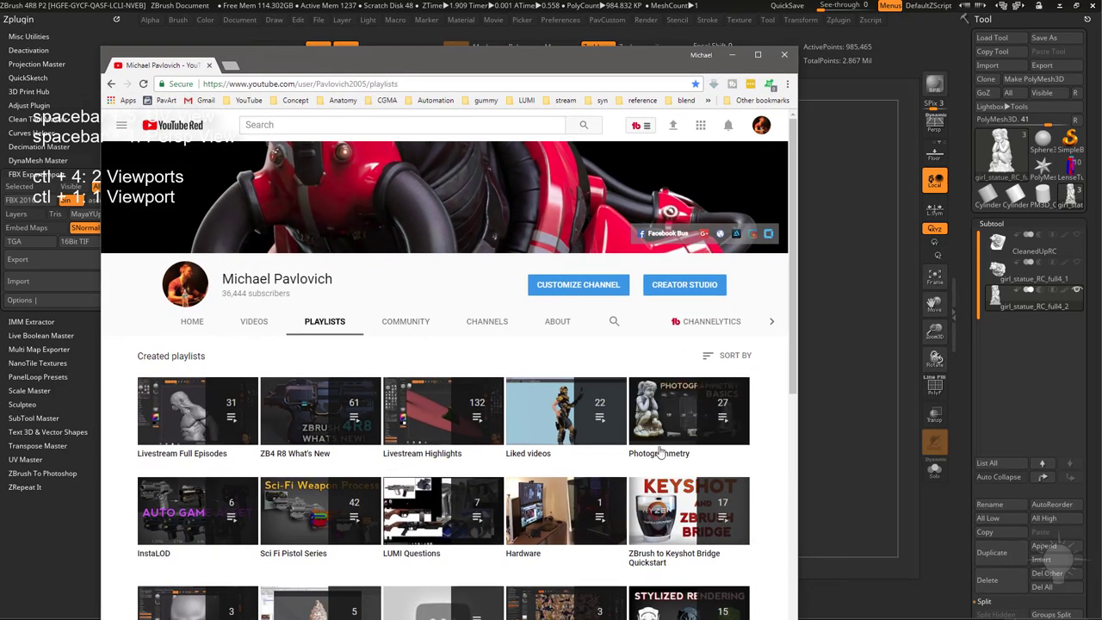
pyautogui.moveTo(699, 432)
pyautogui.hotkey('alt', 'Tab')
# Send the visible girl statue subtool to Houdini through GoZ and move its import node away from the existing node chain
pyautogui.moveTo(752, 257); pyautogui.dragTo(857, 242)
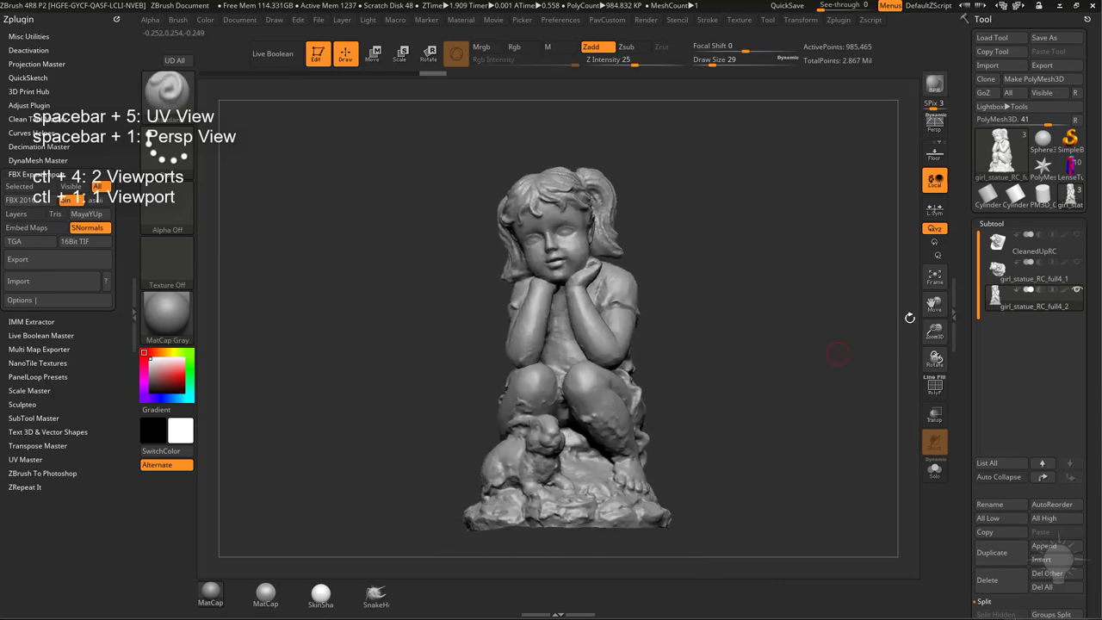
pyautogui.click(1050, 93)
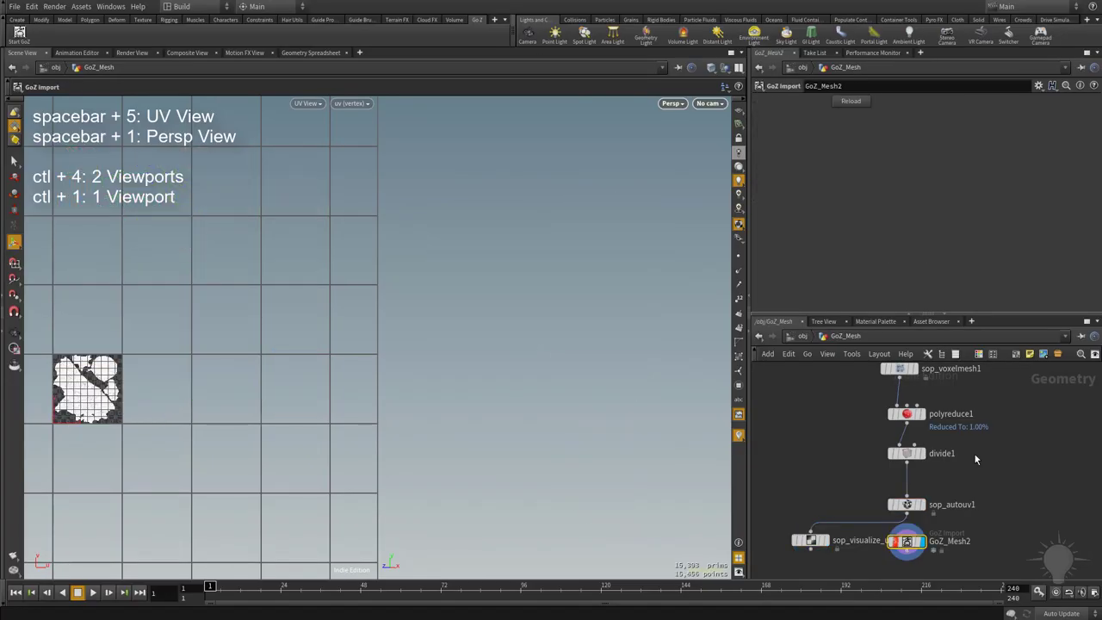
pyautogui.moveTo(906, 576); pyautogui.dragTo(871, 559, button='middle')
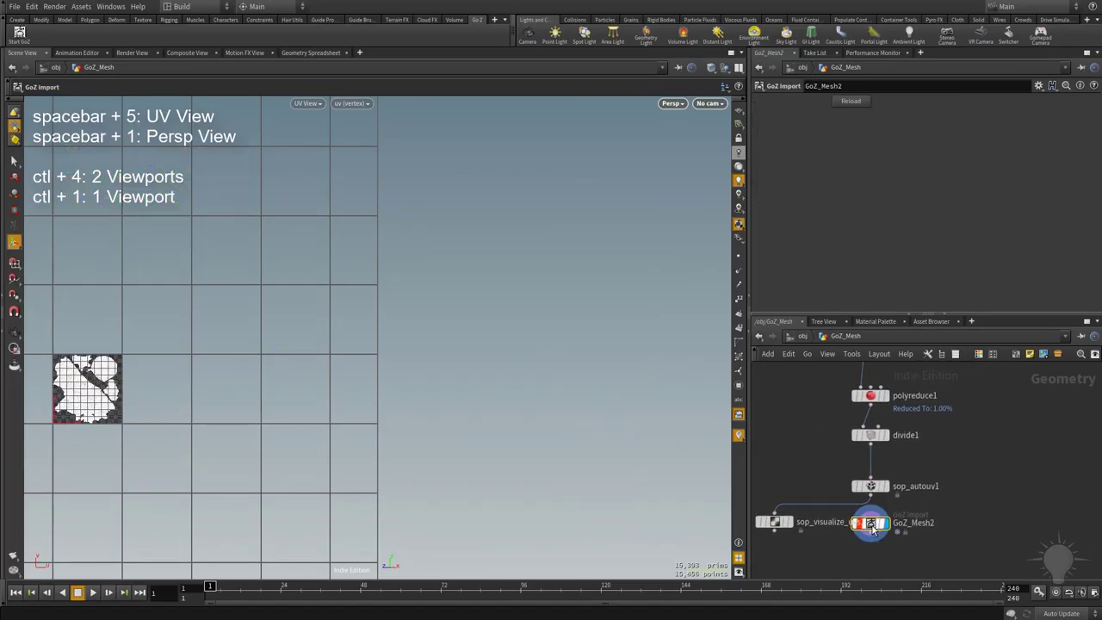
pyautogui.moveTo(870, 523); pyautogui.dragTo(1001, 405)
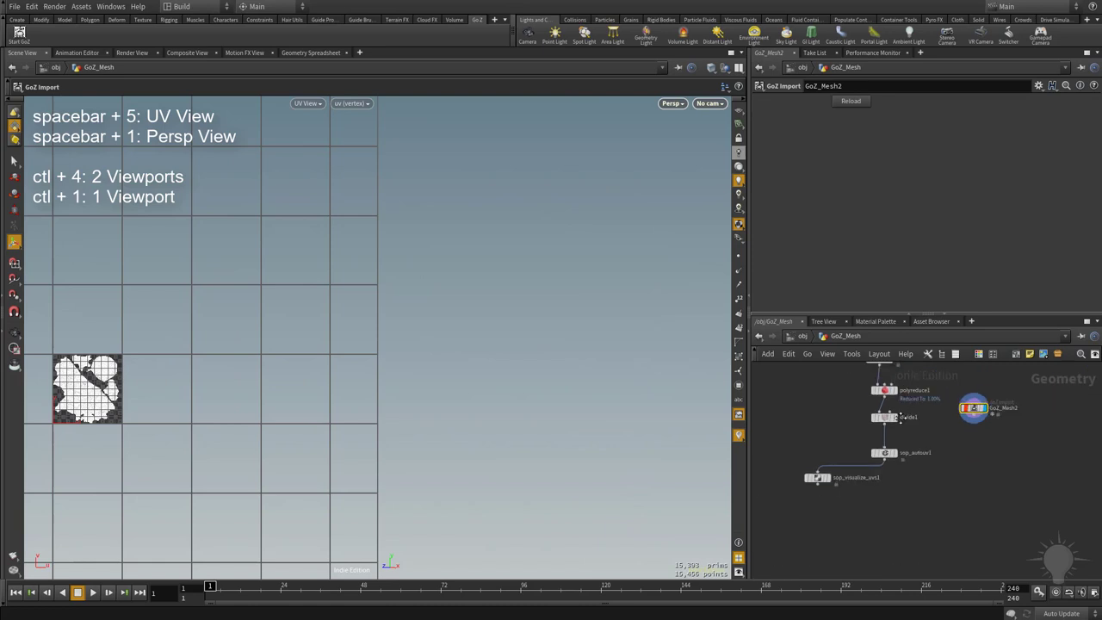
# Move the girl statue's import node up beside the first GoZ import node and frame the statue in the perspective view
pyautogui.press('h')
pyautogui.moveTo(1016, 382); pyautogui.dragTo(940, 459)
pyautogui.press('Delete')
pyautogui.moveTo(952, 521); pyautogui.dragTo(950, 434)
pyautogui.scroll(5, 949, 434)
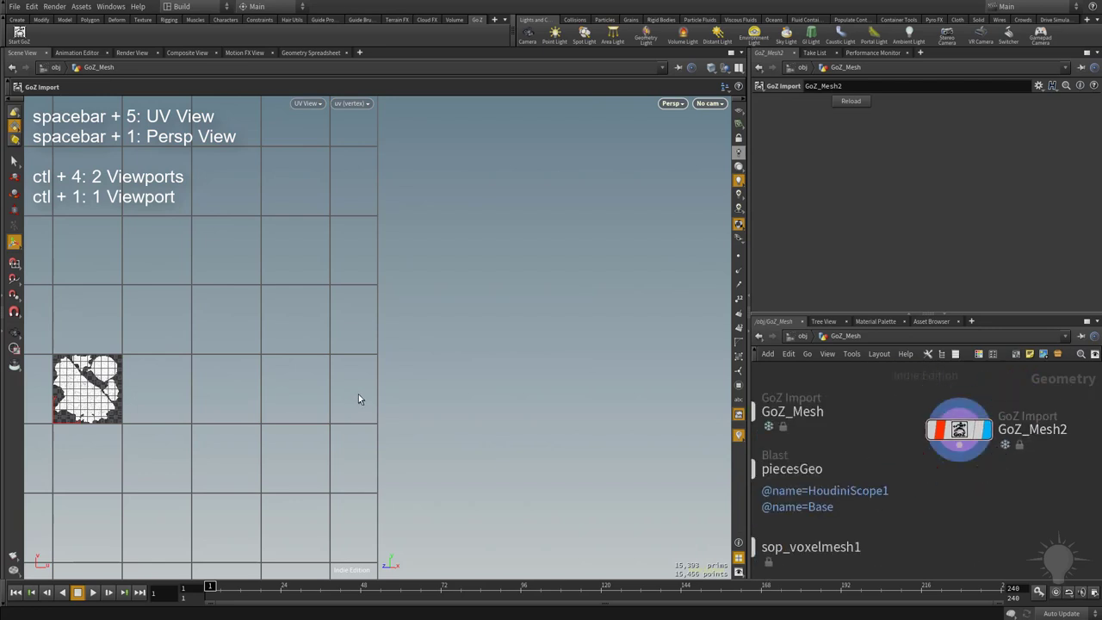
pyautogui.hotkey('space', 'h')
pyautogui.moveTo(452, 351); pyautogui.dragTo(709, 379)
# Add a GameDev Auto UV node and connect it below the girl statue's import node
pyautogui.press('Tab')
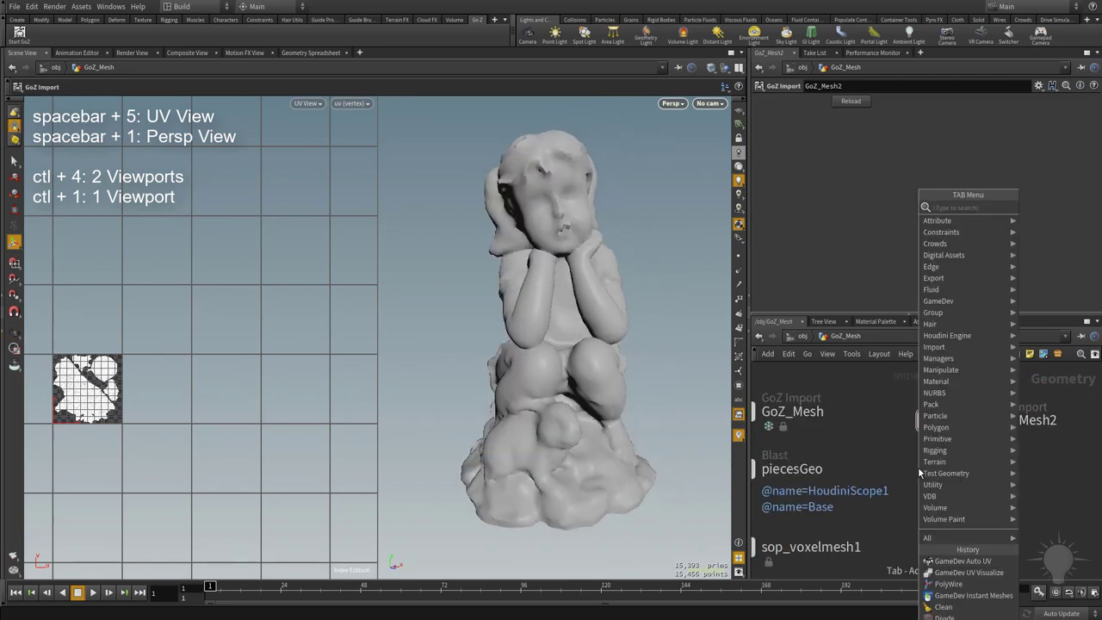
pyautogui.write('auto')
pyautogui.press('Return')
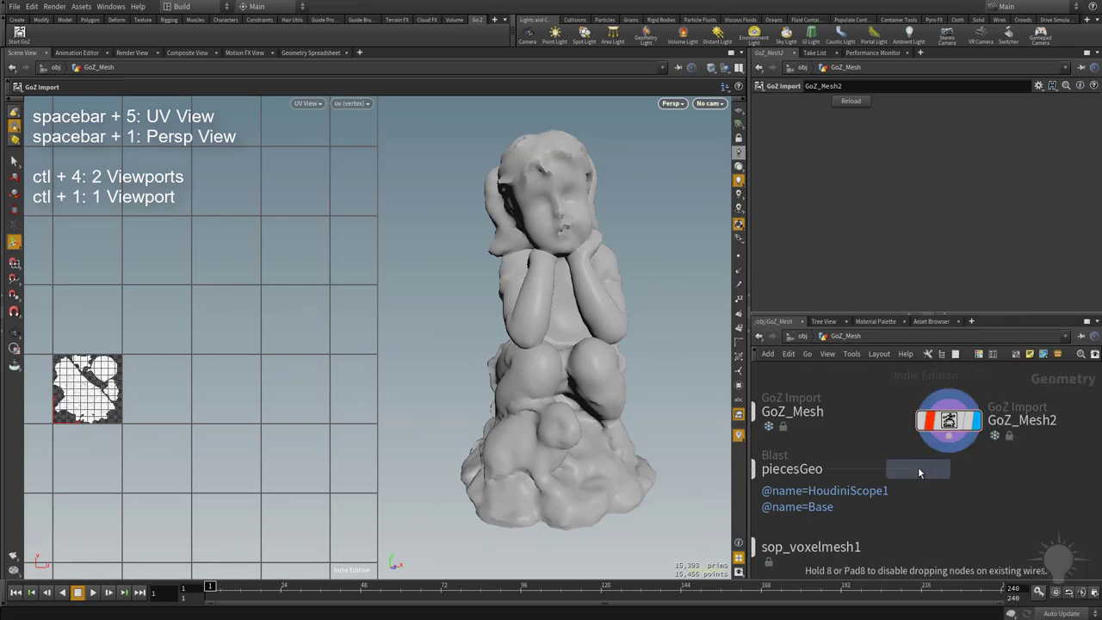
pyautogui.click(968, 488)
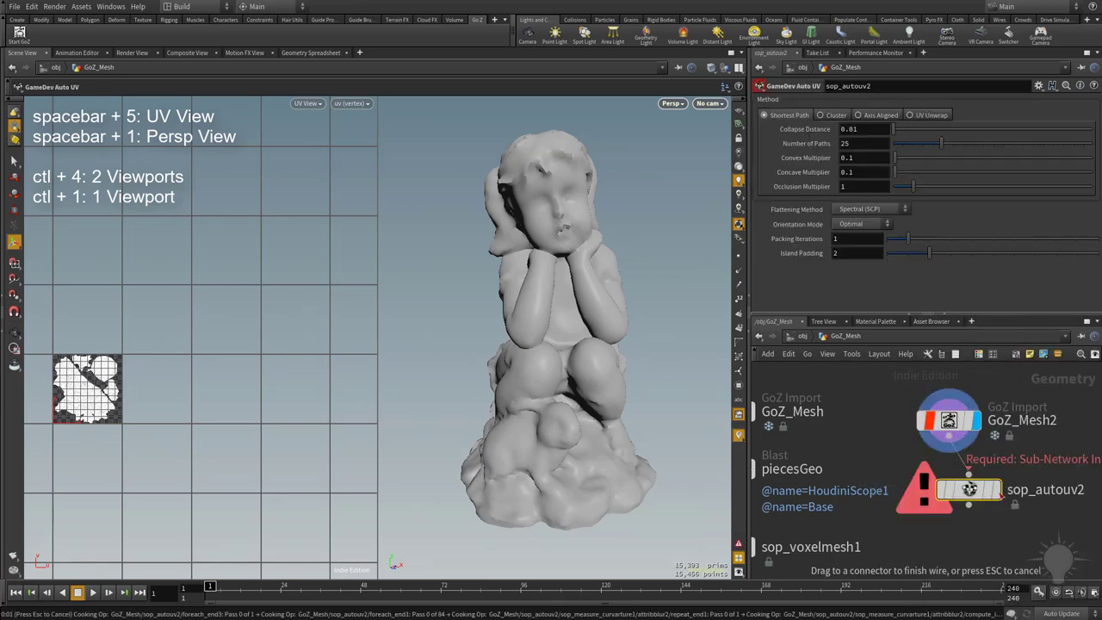
# Add and display a GameDev UV Visualize node after the statue's Auto UV node, with islands and seams visualized at a seam thickness of 0.1
pyautogui.scroll(-2, 895, 468)
pyautogui.press('Tab')
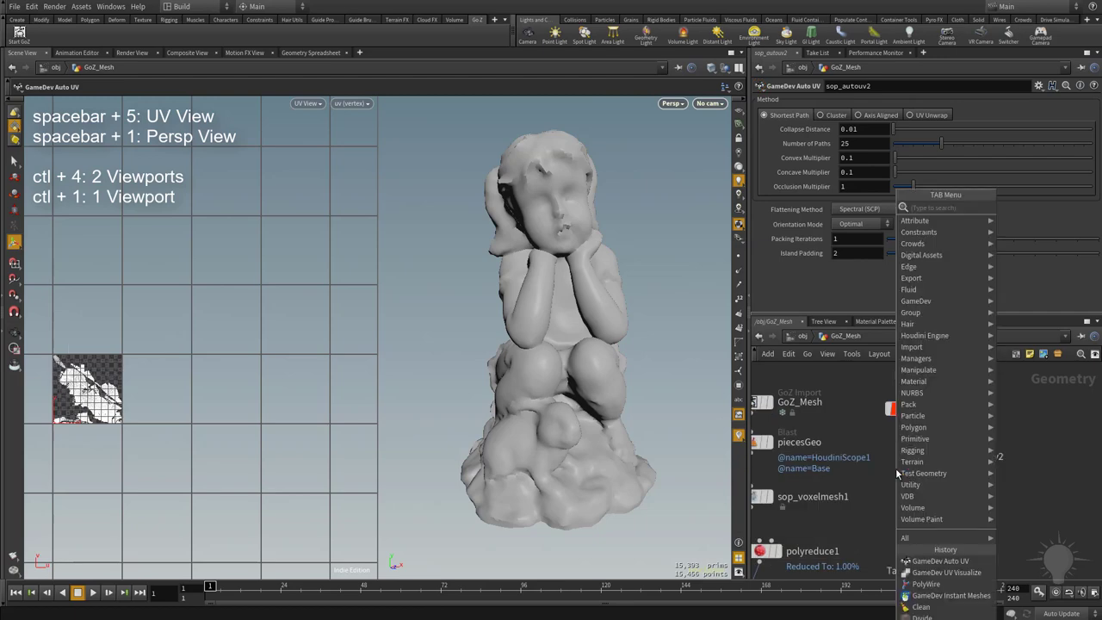
pyautogui.write('visualize')
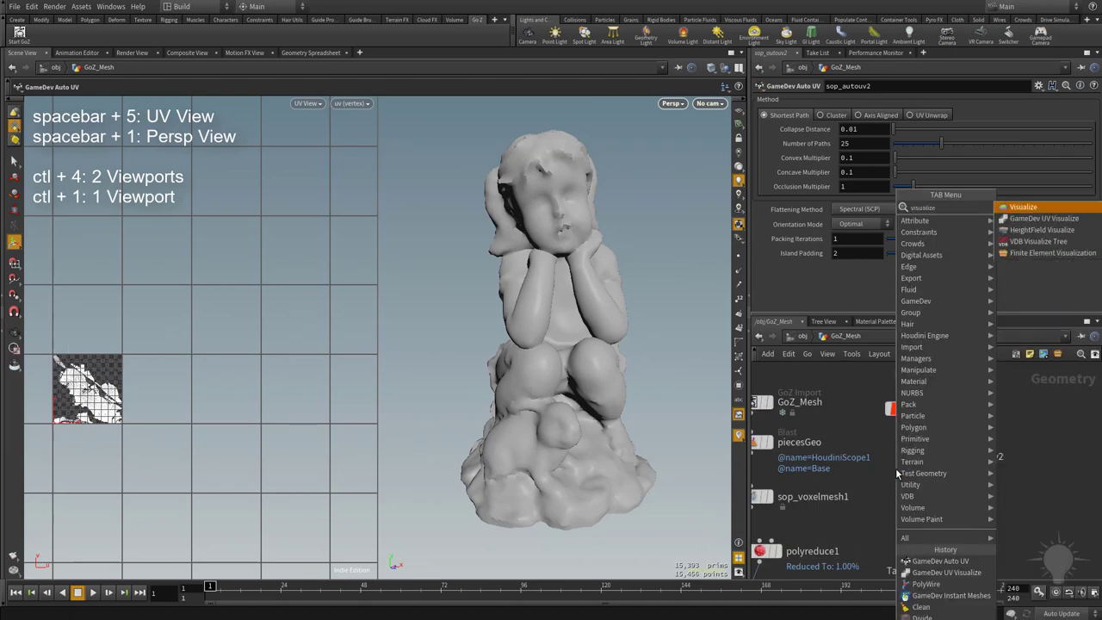
pyautogui.press('Return')
pyautogui.click(897, 519)
pyautogui.click(913, 522)
pyautogui.click(850, 130)
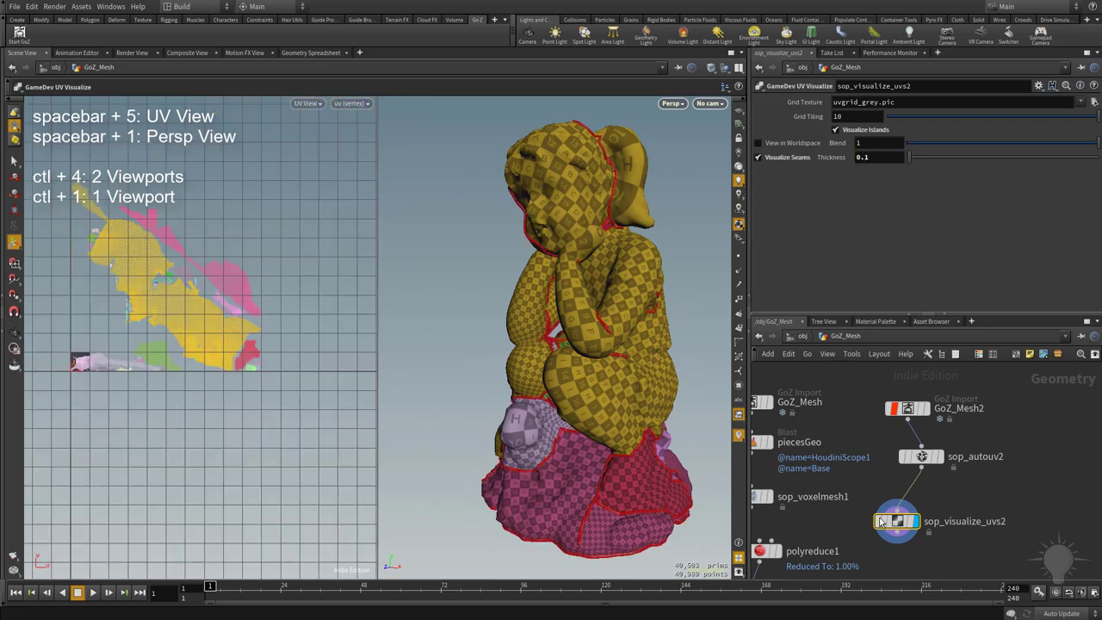
# Switch the statue's Auto UV method to Cluster and inspect the islands in the UV and perspective views
pyautogui.click(924, 457)
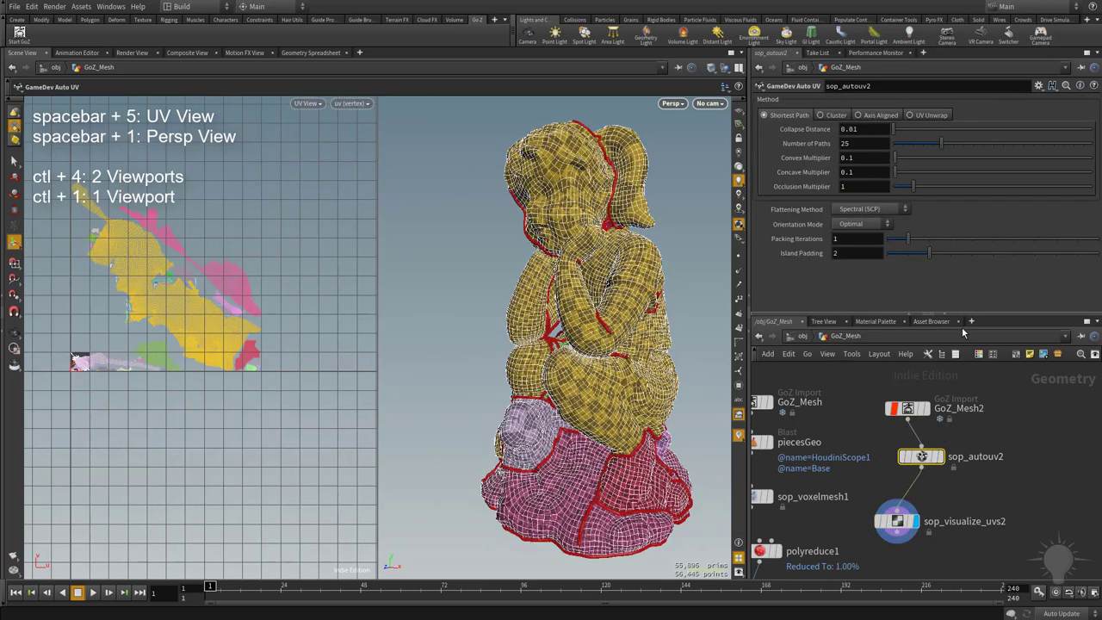
pyautogui.click(821, 114)
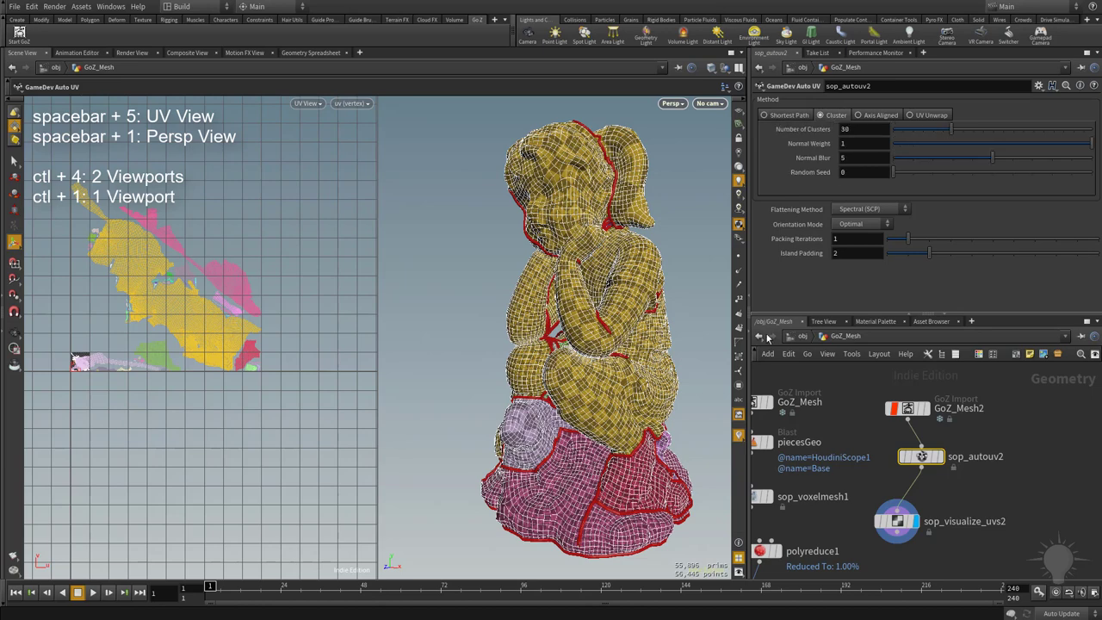
pyautogui.keyDown('alt'); pyautogui.moveTo(154, 225); pyautogui.dragTo(243, 236, button='right'); pyautogui.keyUp('alt')
pyautogui.keyDown('alt'); pyautogui.moveTo(242, 236); pyautogui.dragTo(266, 248, button='middle'); pyautogui.keyUp('alt')
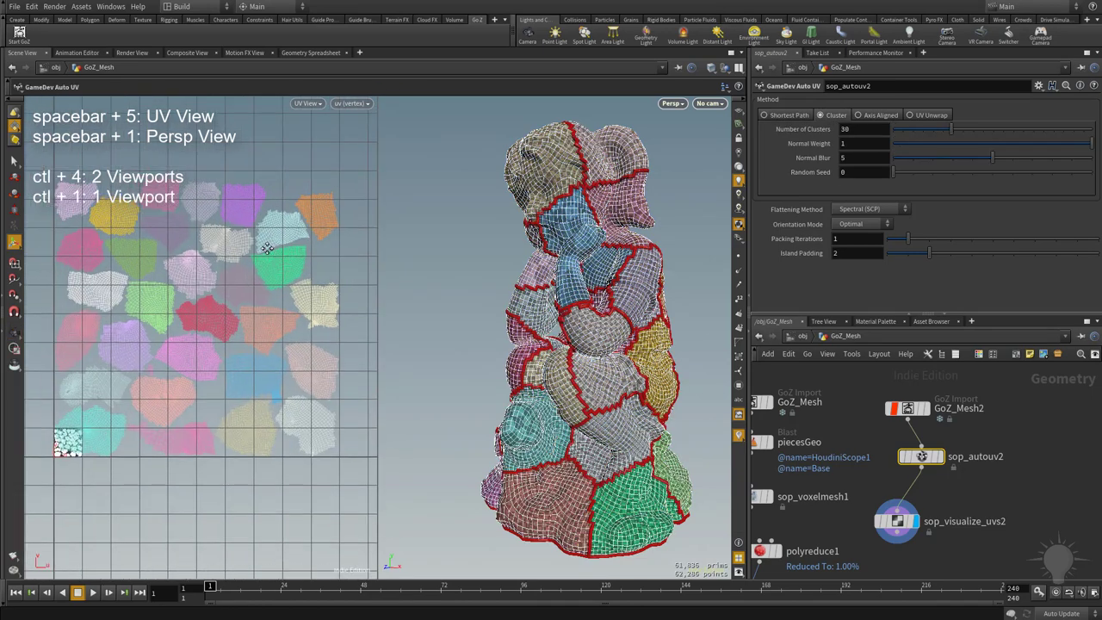
pyautogui.moveTo(548, 409)
pyautogui.keyDown('alt'); pyautogui.mouseDown()
pyautogui.moveTo(544, 393)
pyautogui.moveTo(462, 401)
pyautogui.moveTo(558, 396)
pyautogui.moveTo(540, 337)
pyautogui.moveTo(500, 339)
pyautogui.moveTo(413, 290)
pyautogui.moveTo(506, 334)
pyautogui.moveTo(623, 344)
pyautogui.moveTo(585, 314)
pyautogui.moveTo(537, 319)
pyautogui.mouseUp(); pyautogui.keyUp('alt')
pyautogui.moveTo(638, 322)
pyautogui.keyDown('alt'); pyautogui.mouseDown()
pyautogui.moveTo(569, 321)
pyautogui.moveTo(671, 296)
pyautogui.mouseUp(); pyautogui.keyUp('alt')
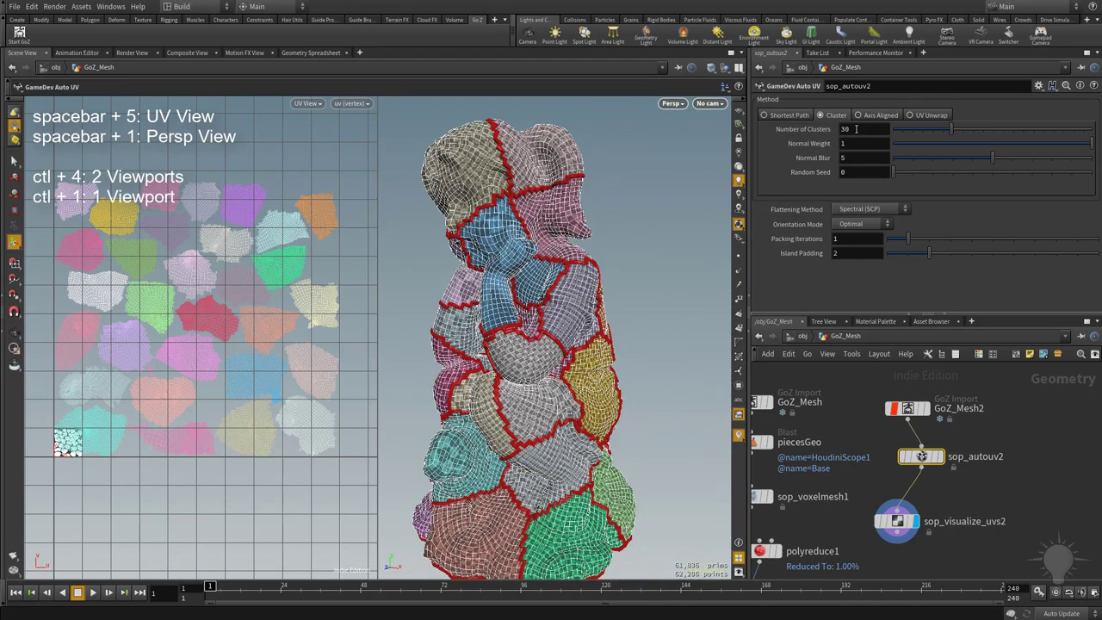
# Set the statue's Auto UV number of clusters to 10 and view the whole statue
pyautogui.moveTo(851, 130); pyautogui.dragTo(826, 137)
pyautogui.write('10')
pyautogui.press('Return')
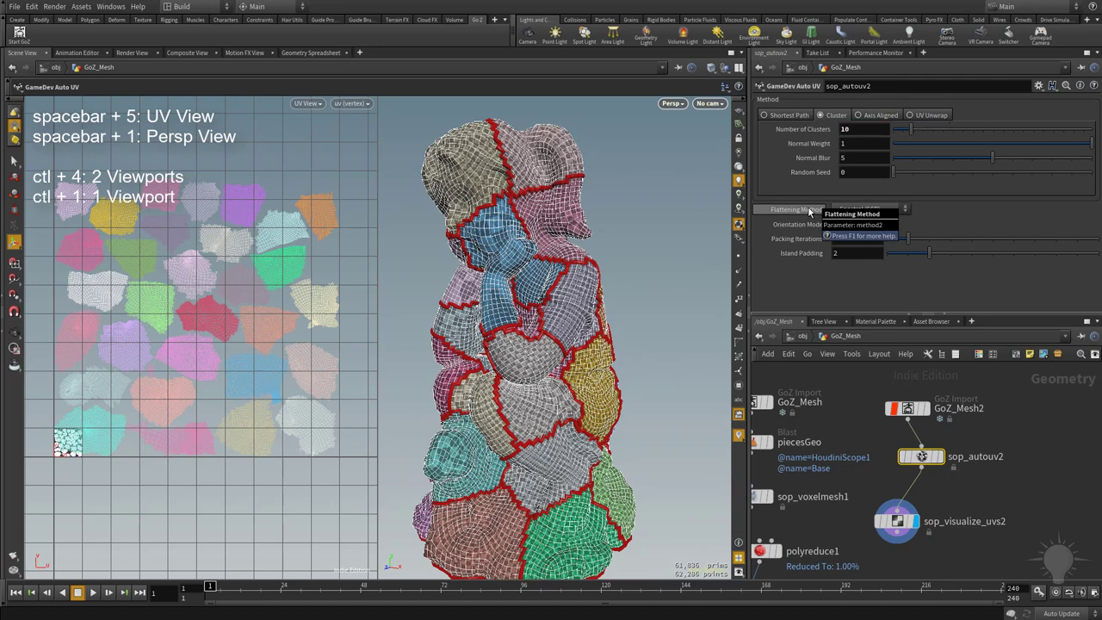
pyautogui.moveTo(675, 239); pyautogui.dragTo(635, 243, button='right')
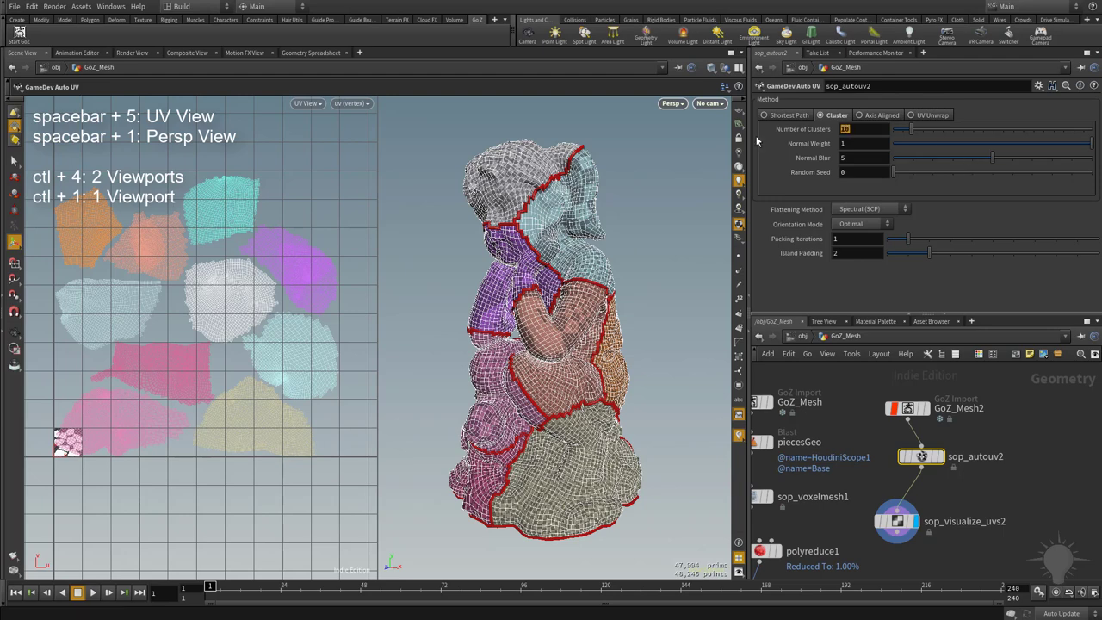
# Set the statue's Auto UV number of clusters to 50 and the random seed to 1
pyautogui.write('50')
pyautogui.press('Return')
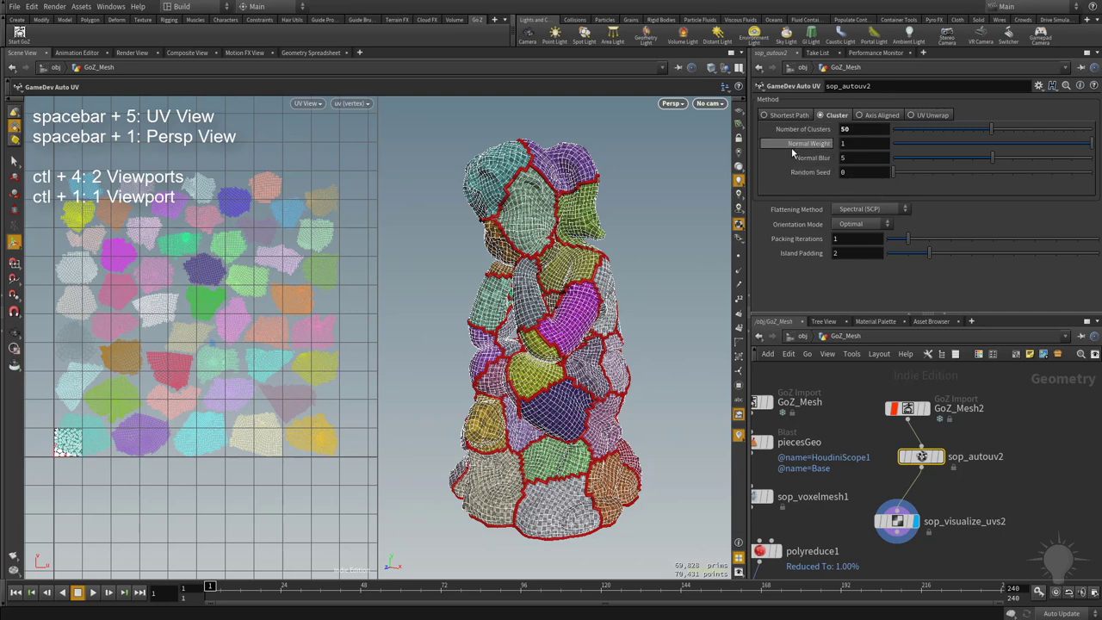
pyautogui.click(859, 169)
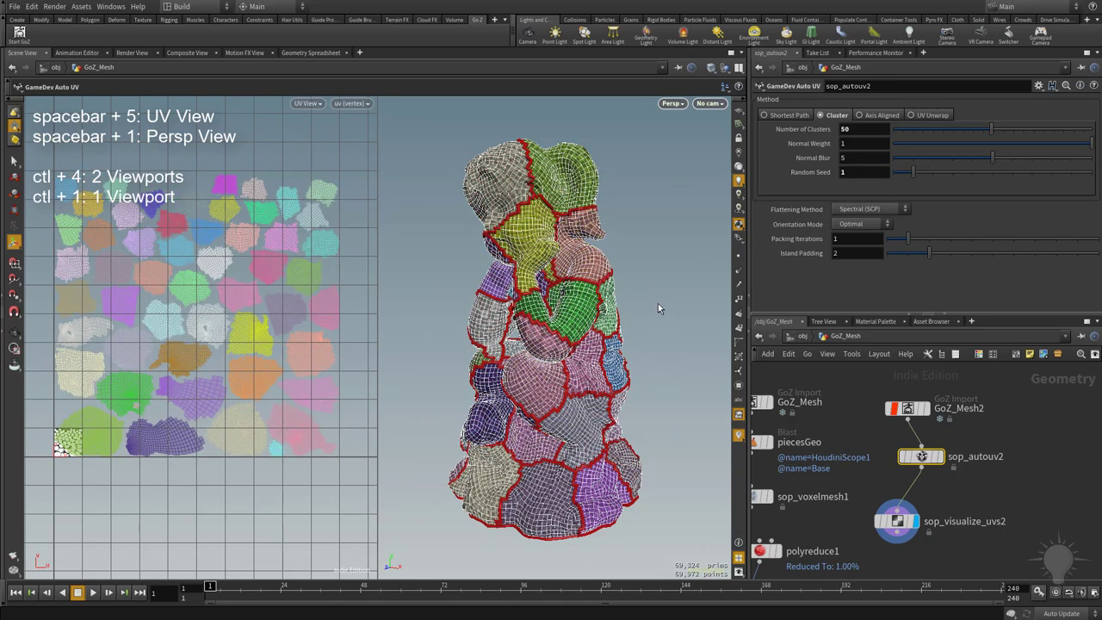
# Delete the girl statue's import, Auto UV and UV Visualize nodes and return to the original node chain
pyautogui.moveTo(1076, 398); pyautogui.dragTo(874, 554)
pyautogui.press('Delete')
pyautogui.moveTo(877, 501); pyautogui.dragTo(910, 438, button='middle')
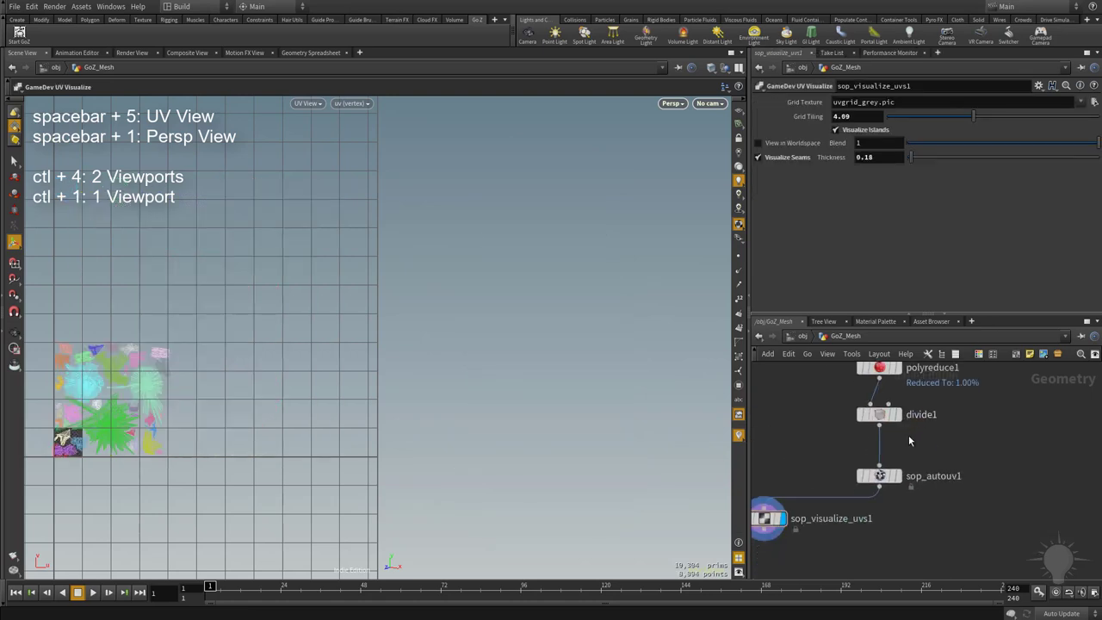
# Select the original chain's Auto UV node while displaying its UV Visualize node, and inspect the reduced mesh's islands in the perspective view
pyautogui.click(880, 474)
pyautogui.click(897, 477)
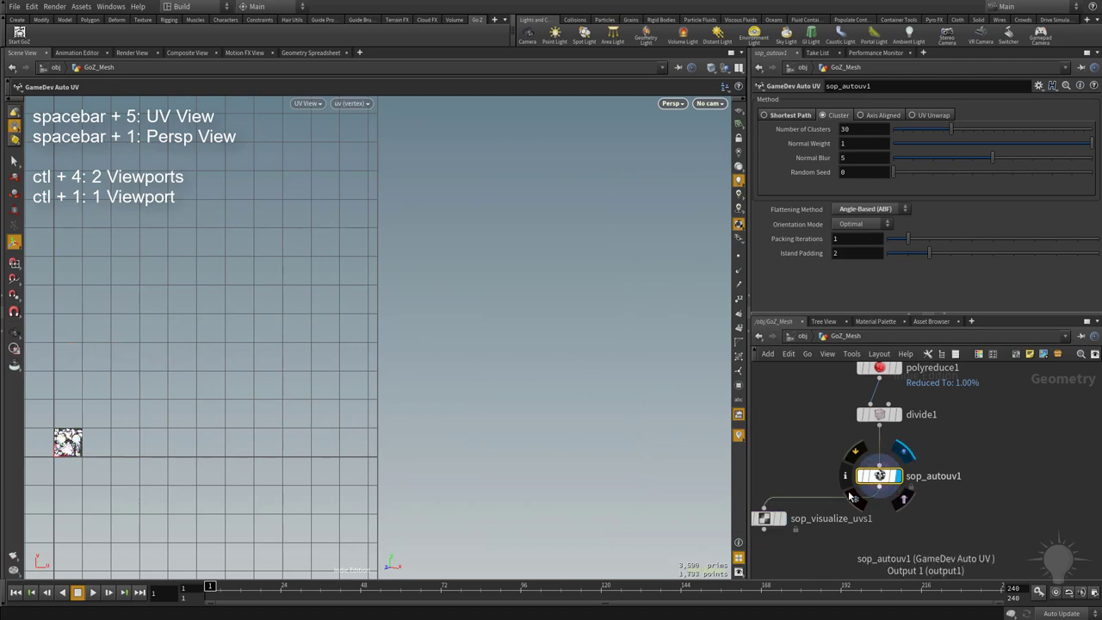
pyautogui.click(768, 518)
pyautogui.click(867, 479)
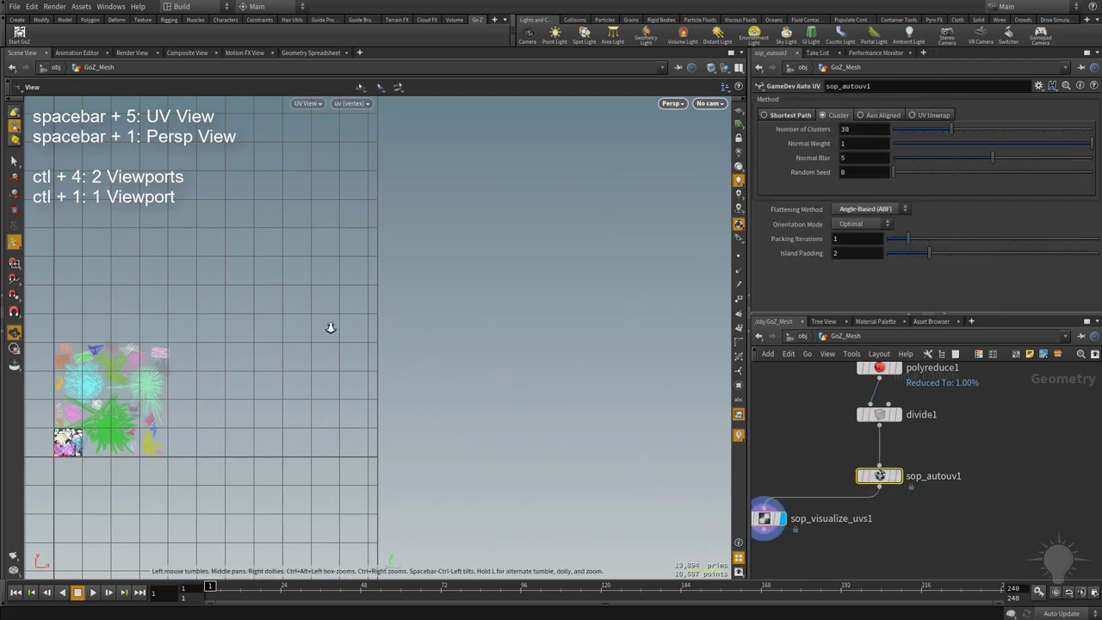
pyautogui.hotkey('space', 'g')
pyautogui.keyDown('alt'); pyautogui.moveTo(576, 301); pyautogui.dragTo(624, 207); pyautogui.keyUp('alt')
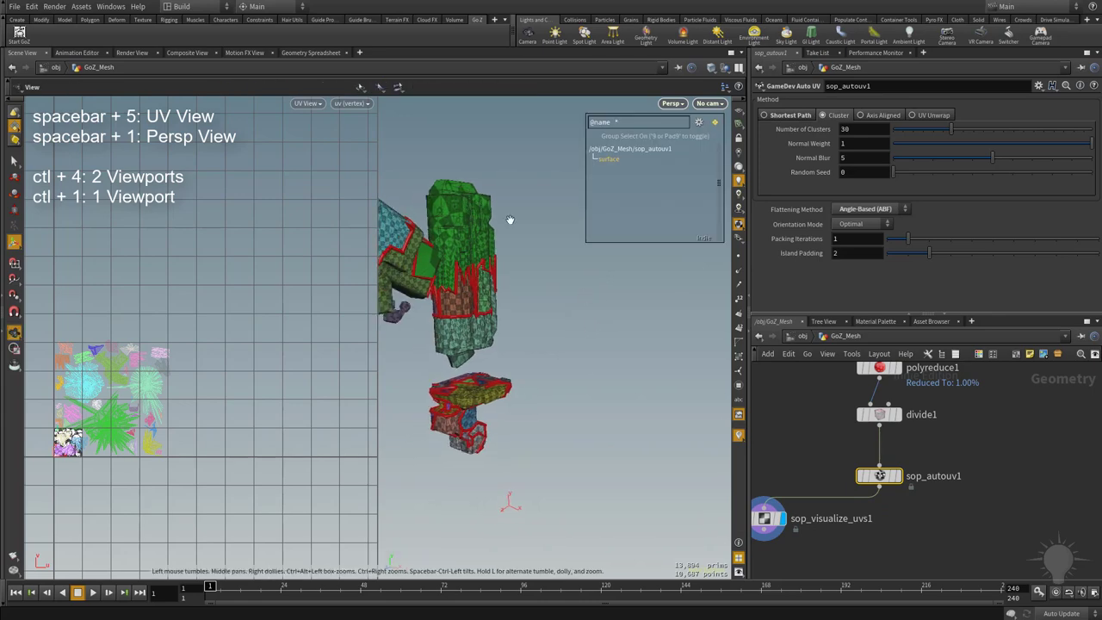
pyautogui.keyDown('alt'); pyautogui.moveTo(576, 394); pyautogui.dragTo(585, 373); pyautogui.keyUp('alt')
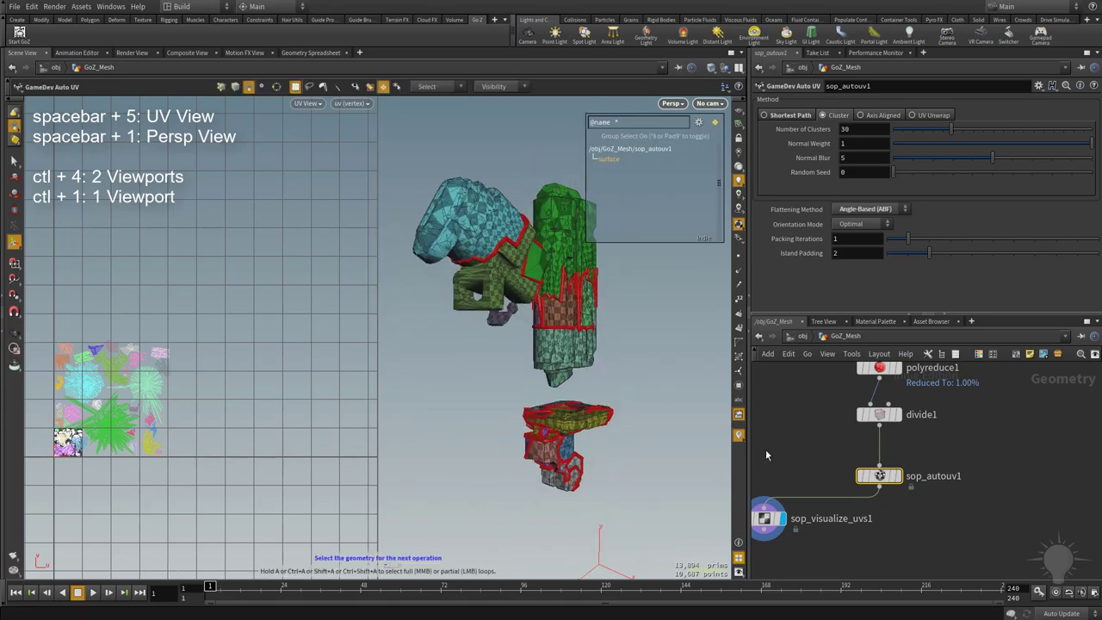
# Switch the Auto UV method to Axis Aligned with a normal blur amount of 1 and inspect the seams around the mesh
pyautogui.click(880, 116)
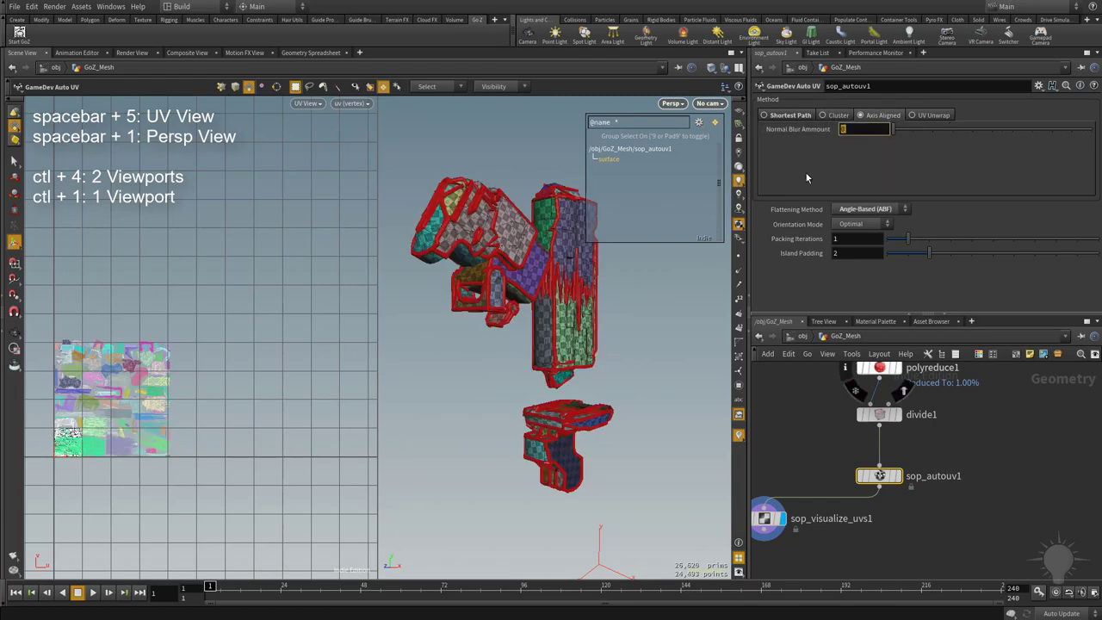
pyautogui.write('1')
pyautogui.press('Return')
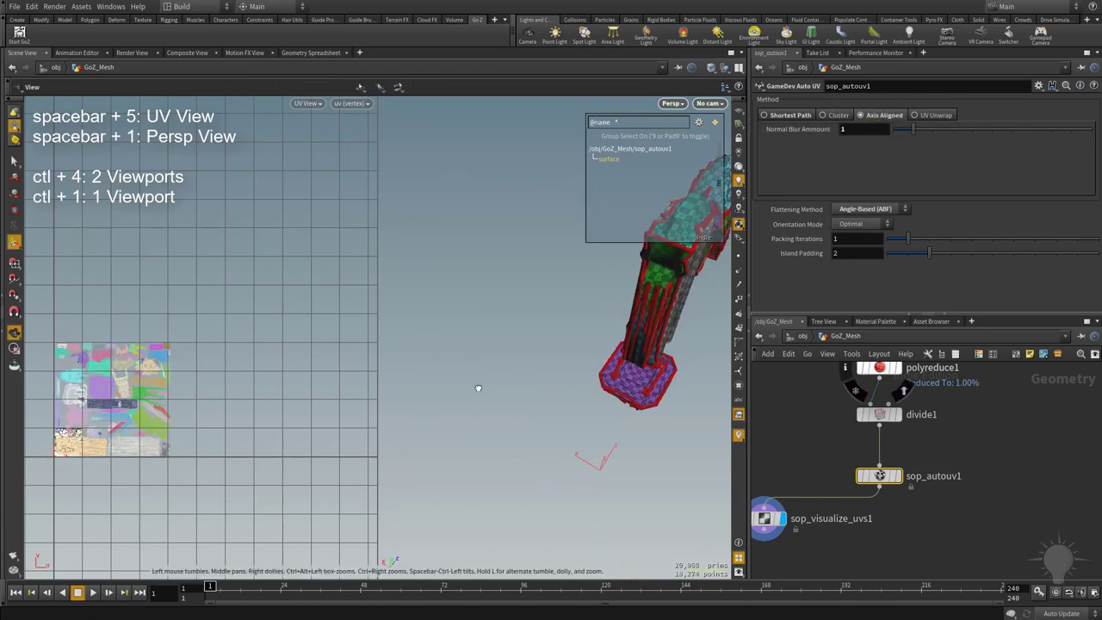
pyautogui.keyDown('alt'); pyautogui.moveTo(629, 360); pyautogui.dragTo(556, 403); pyautogui.keyUp('alt')
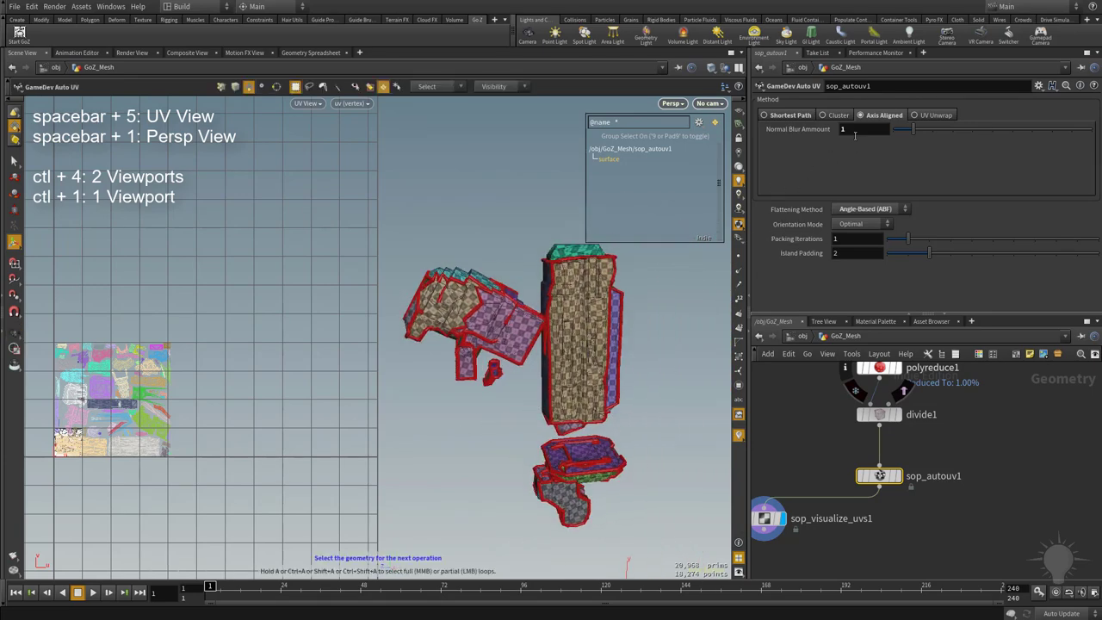
# Set the Axis Aligned normal blur amount to 5 and check the islands on the mesh
pyautogui.write('5')
pyautogui.press('Return')
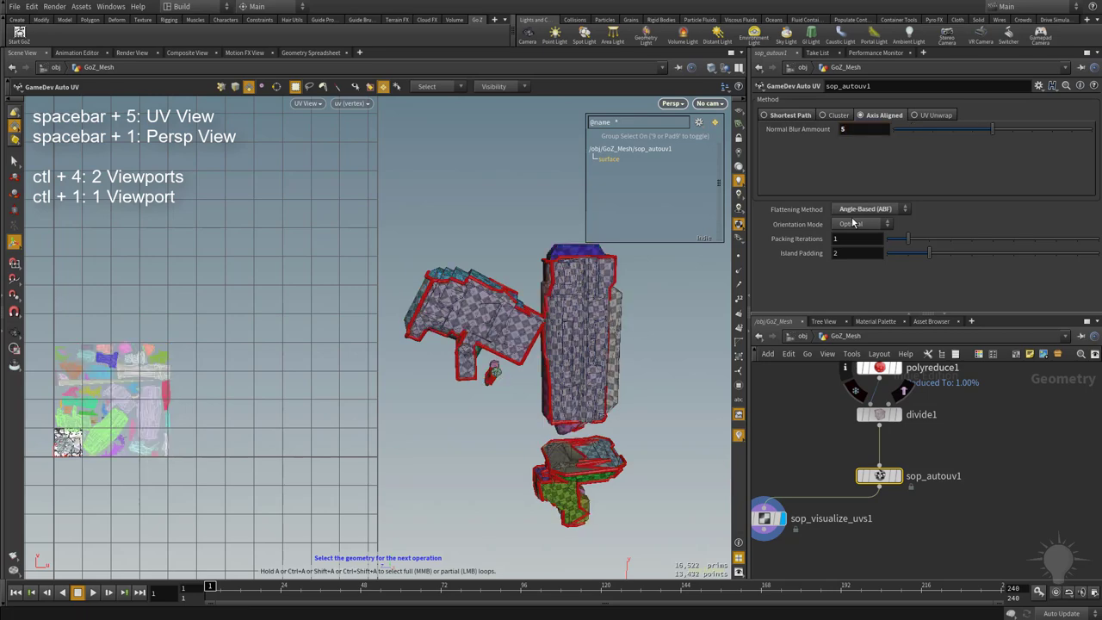
pyautogui.keyDown('alt'); pyautogui.moveTo(480, 455); pyautogui.dragTo(615, 441); pyautogui.keyUp('alt')
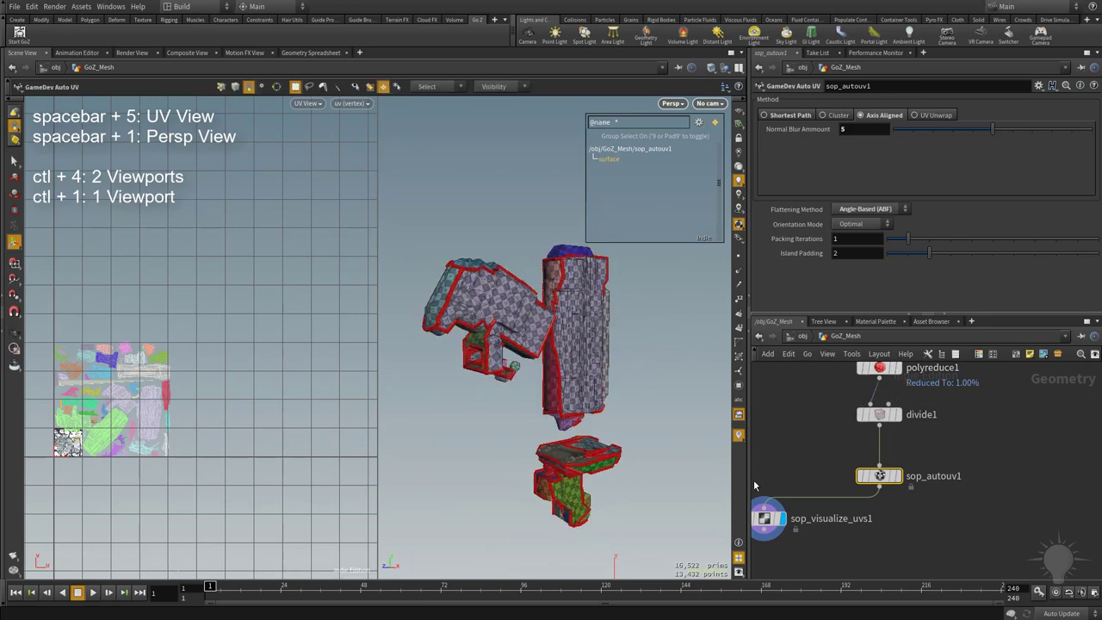
# Switch the Auto UV method to UV Unwrap, try 8 planes, and set the planes back to 6
pyautogui.click(936, 116)
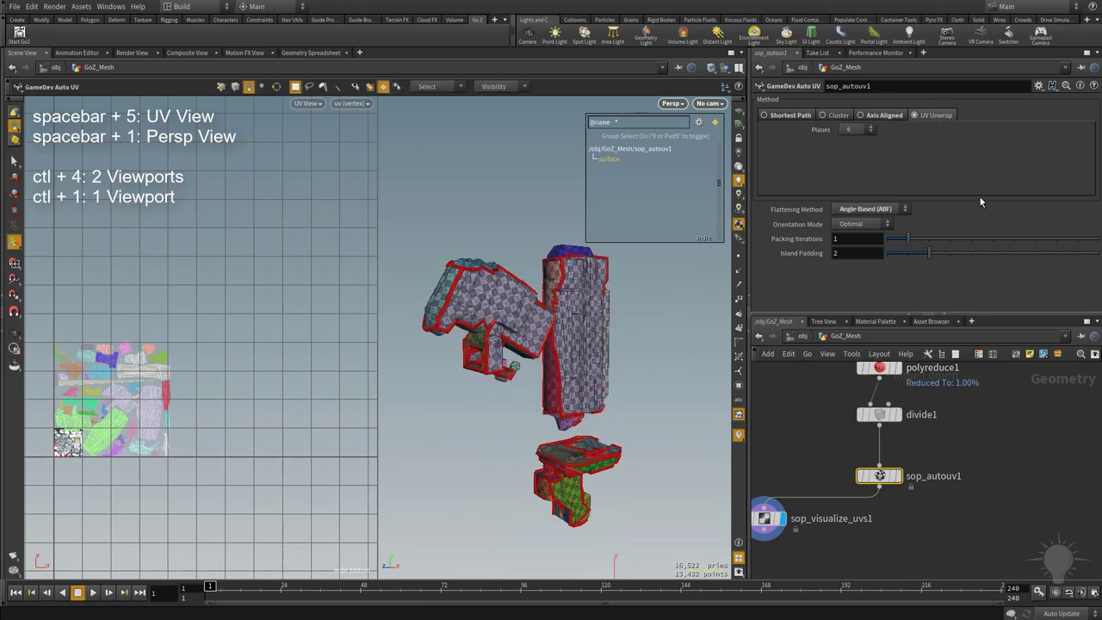
pyautogui.click(869, 129)
pyautogui.click(857, 146)
pyautogui.click(870, 129)
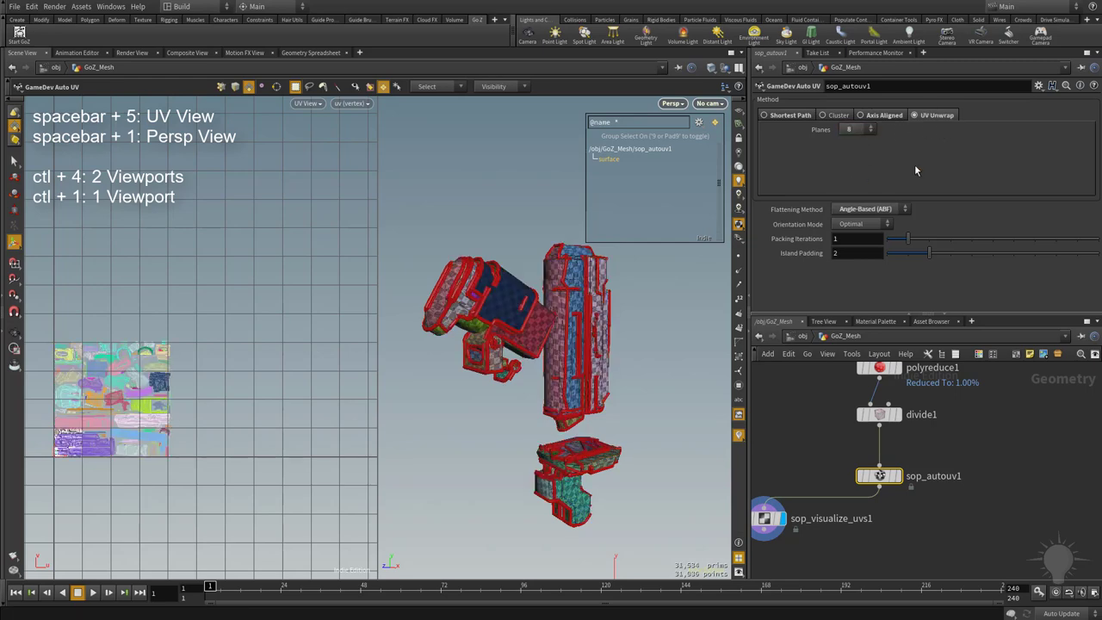
pyautogui.click(857, 163)
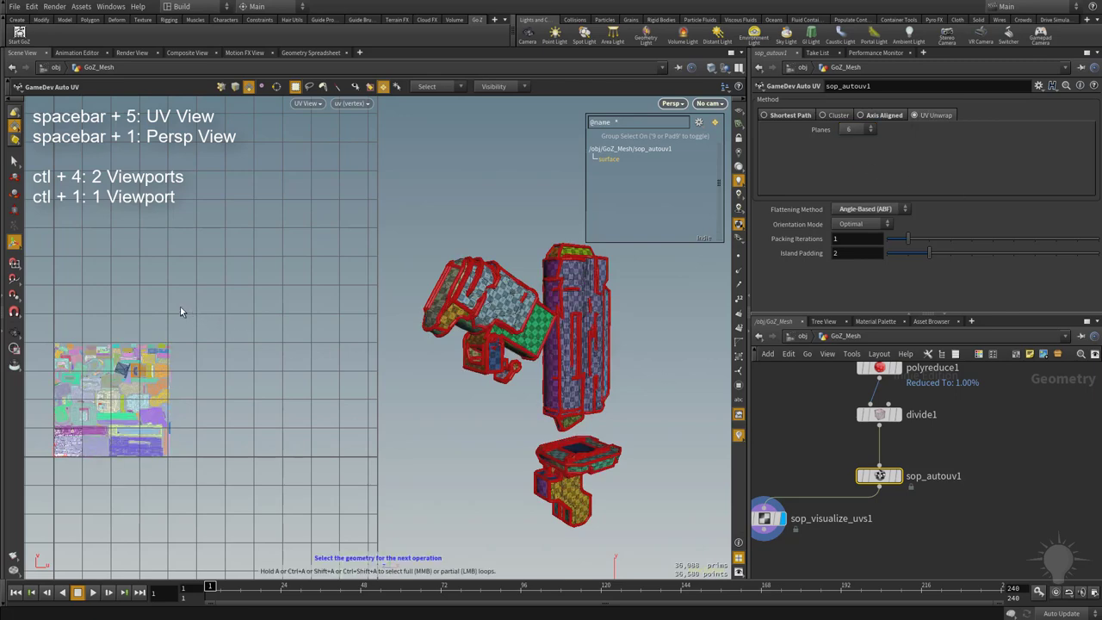
# Change to a single perspective viewport and fit the whole unwrapped mesh in it
pyautogui.hotkey('ctrl', '1')
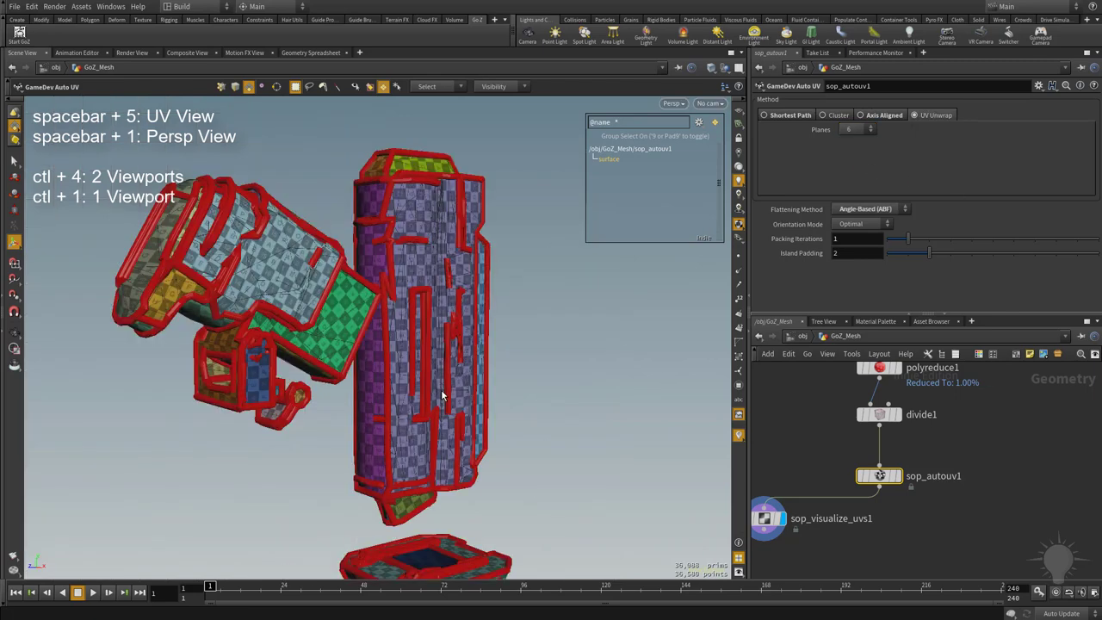
pyautogui.moveTo(543, 411); pyautogui.dragTo(495, 316)
pyautogui.moveTo(494, 312); pyautogui.dragTo(448, 292, button='middle')
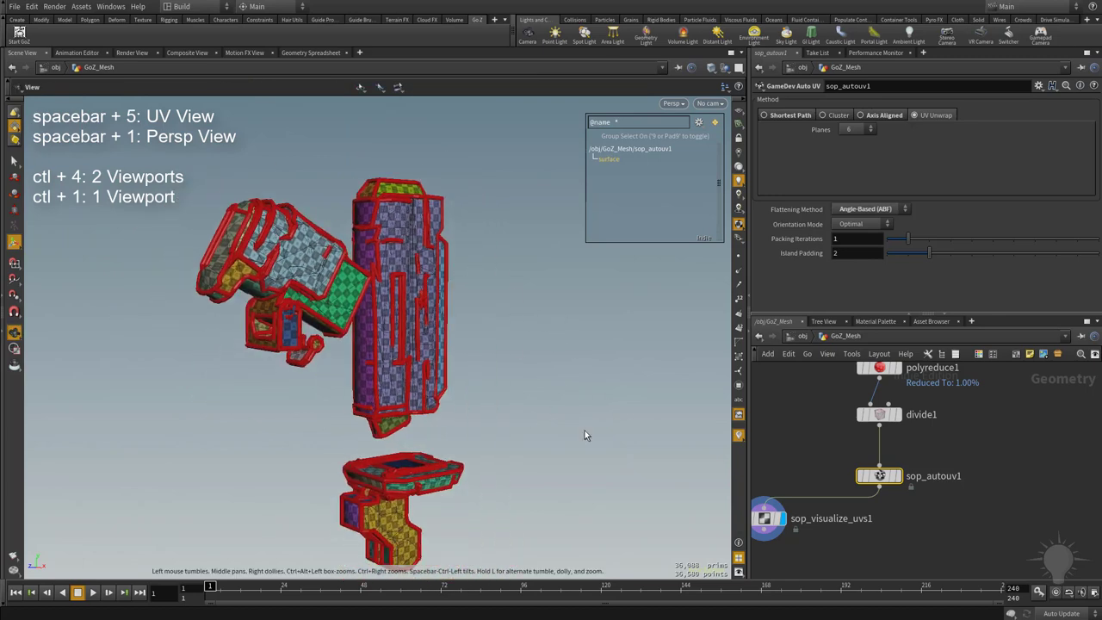
# Display the Auto UV node's output instead of the UV Visualize result
pyautogui.moveTo(836, 521); pyautogui.dragTo(889, 516, button='middle')
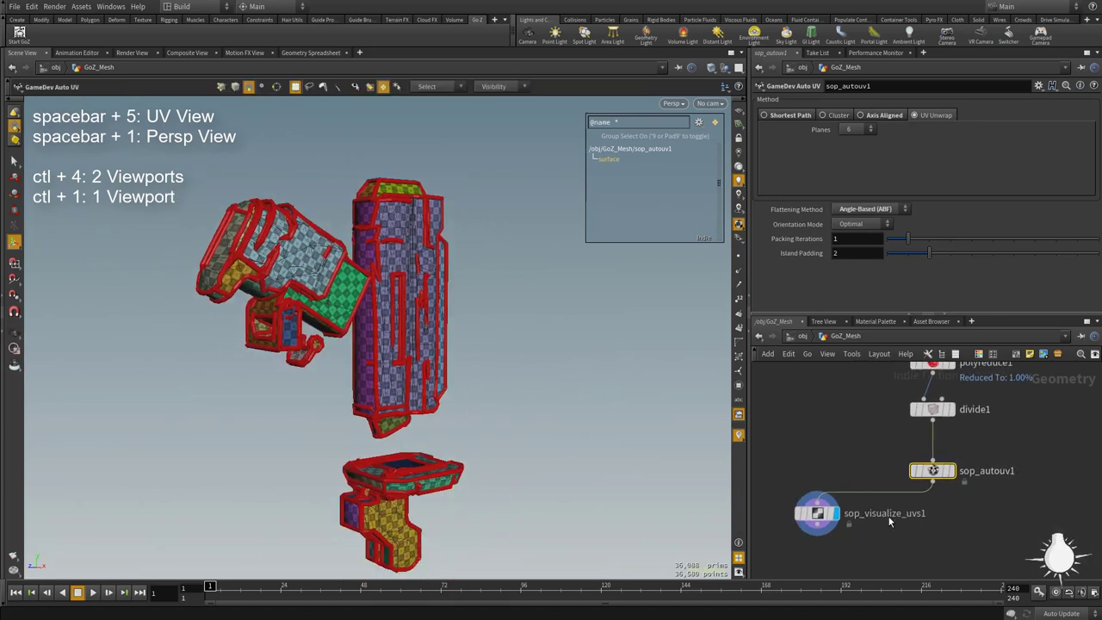
pyautogui.click(950, 471)
pyautogui.scroll(-2, 830, 460)
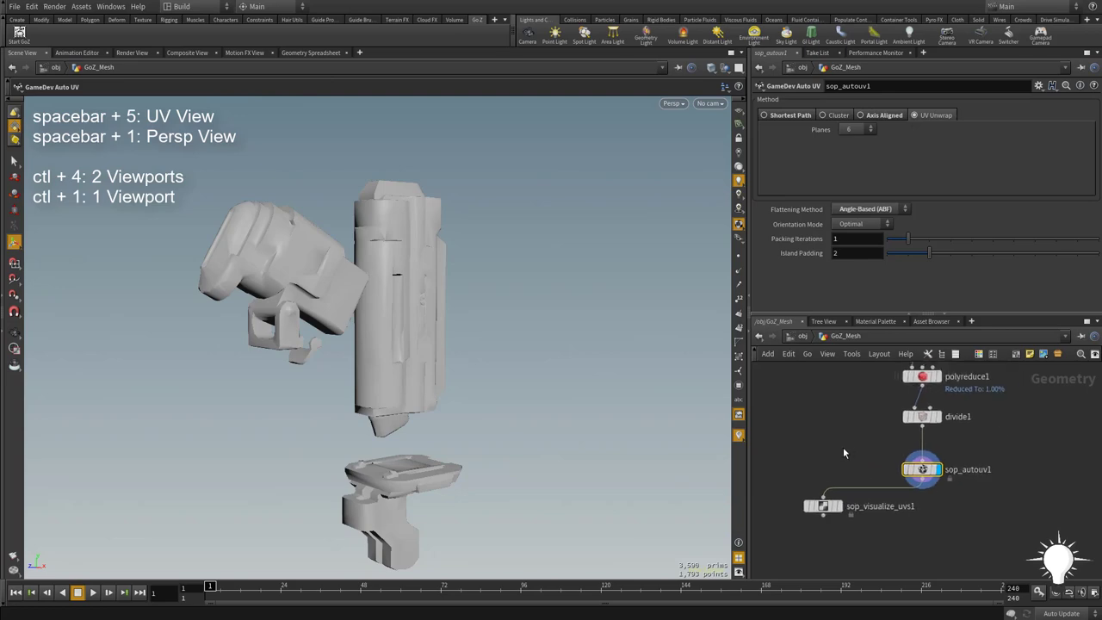